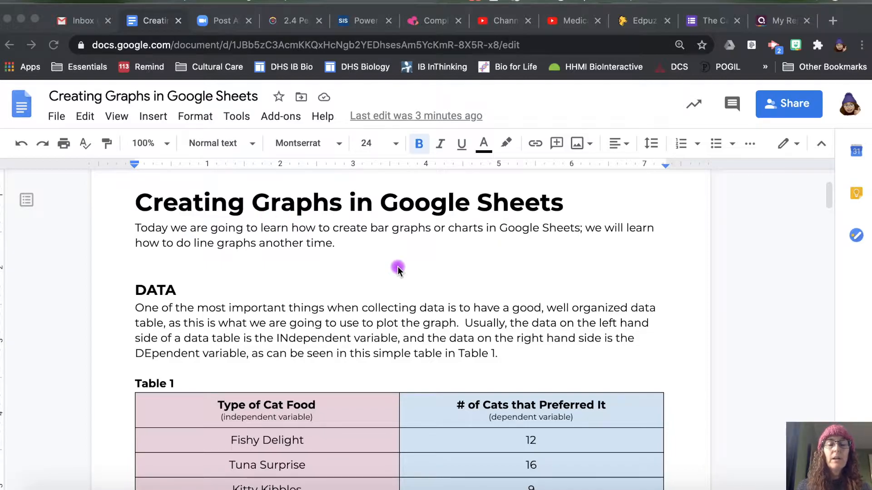
# - Copy the whole of Table 1, with its cat food types and preference counts, from the document
pyautogui.scroll(-5, 398, 268)
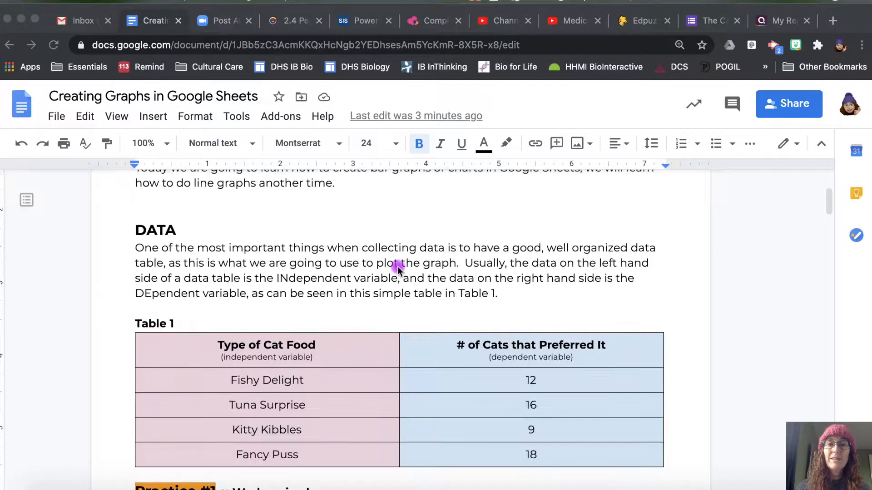
pyautogui.scroll(2, 397, 268)
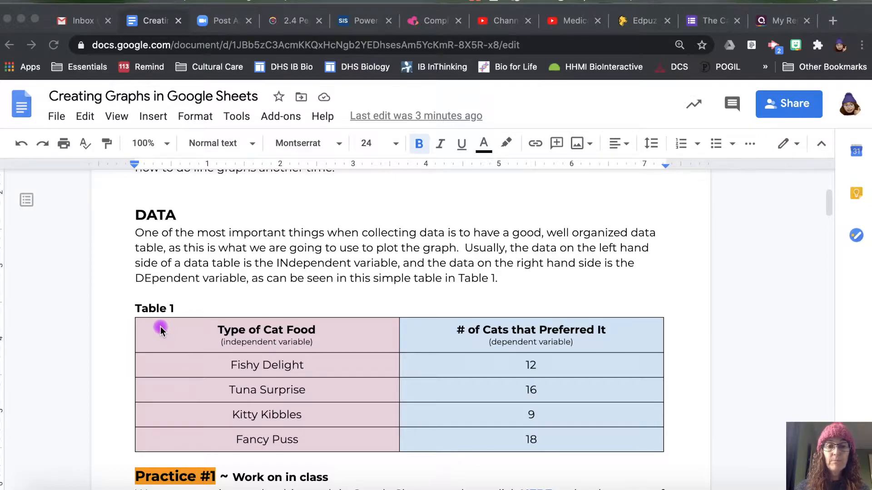
pyautogui.click(470, 352)
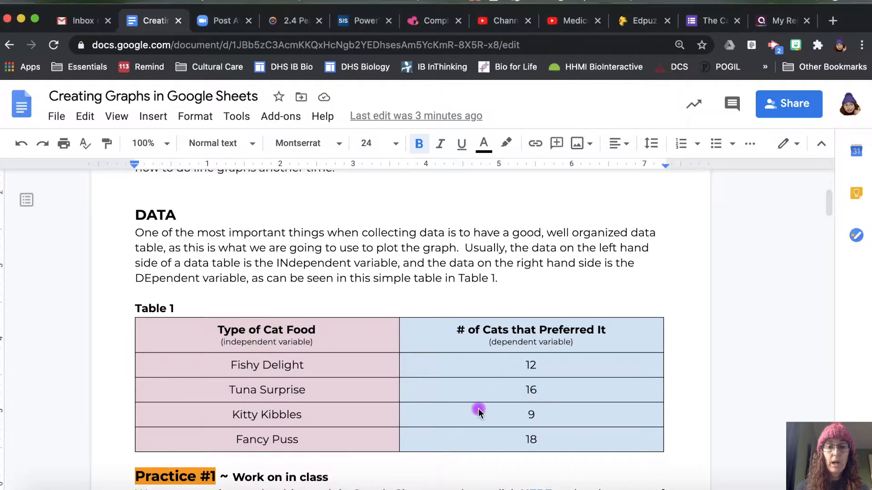
pyautogui.click(210, 331)
pyautogui.moveTo(312, 344); pyautogui.dragTo(302, 321)
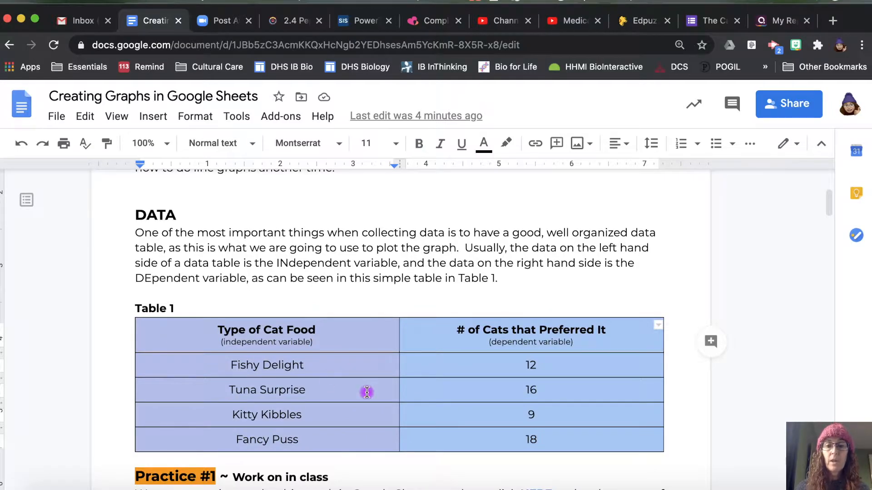
pyautogui.rightClick(534, 412)
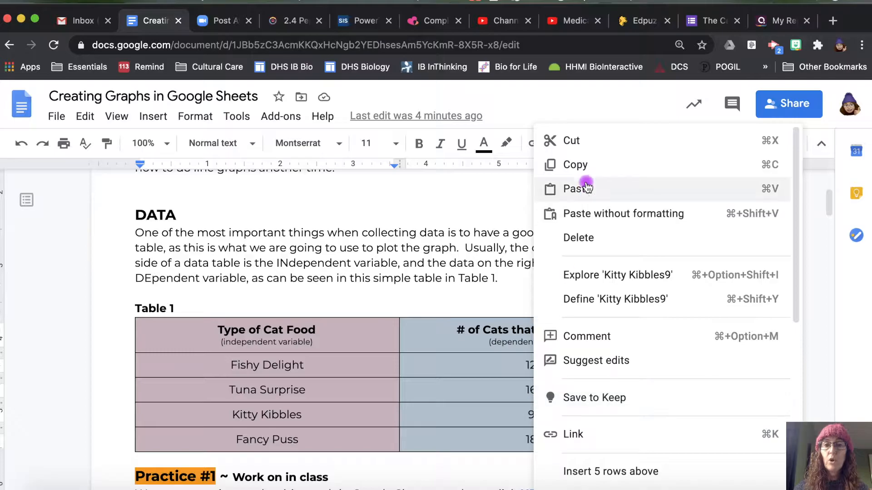
pyautogui.click(576, 165)
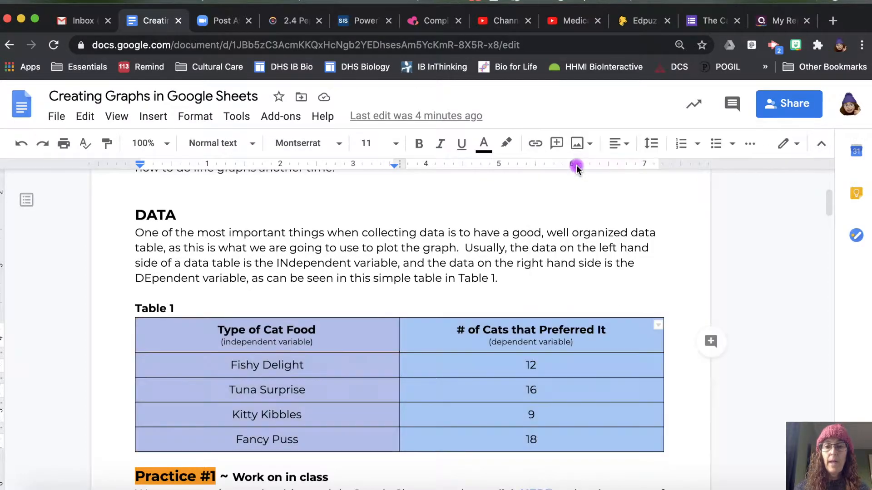
# - Open the Google Sheets Practice spreadsheet linked in the Practice #1 instructions
pyautogui.scroll(-2, 681, 372)
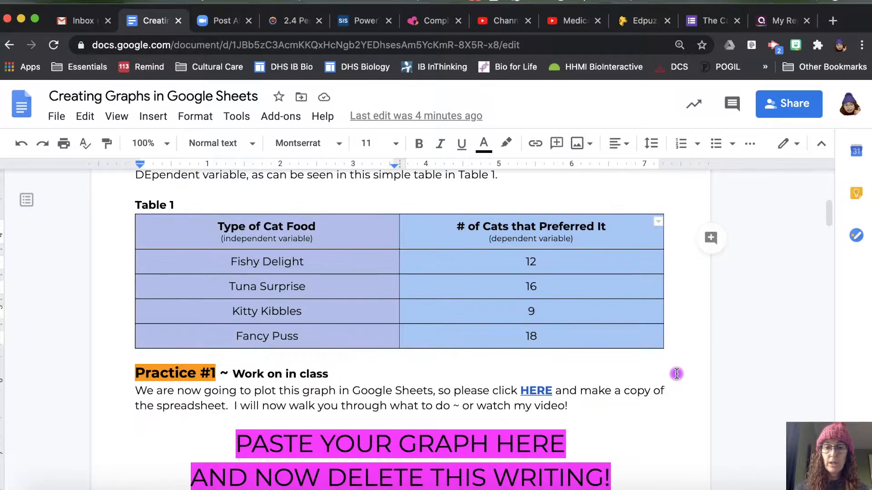
pyautogui.click(533, 390)
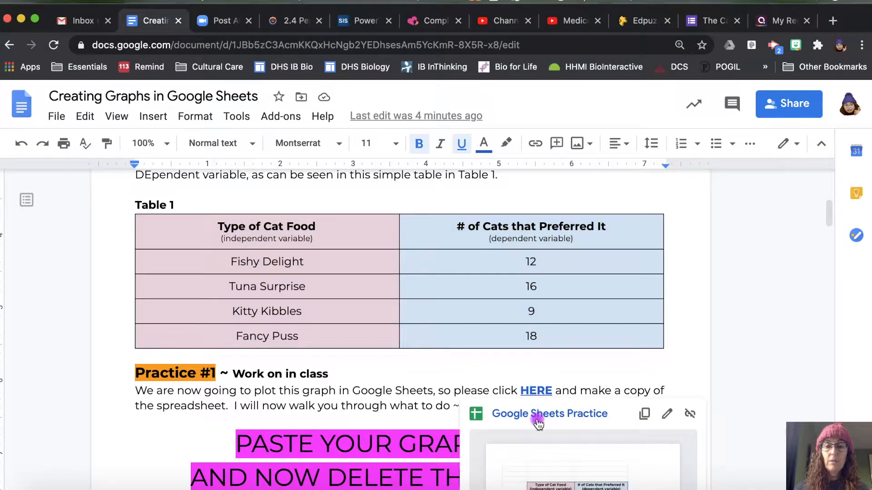
pyautogui.click(537, 420)
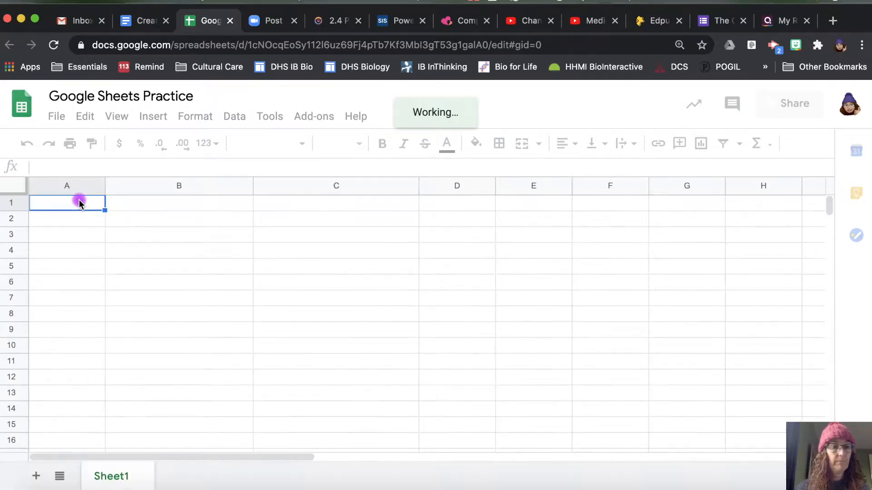
# - Paste the copied cat food table into the blank sheet at cell B5
pyautogui.click(207, 267)
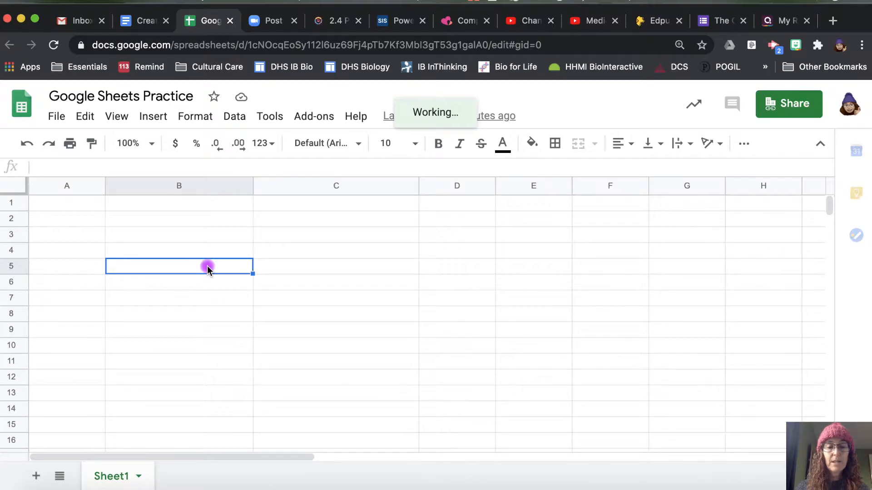
pyautogui.rightClick(207, 265)
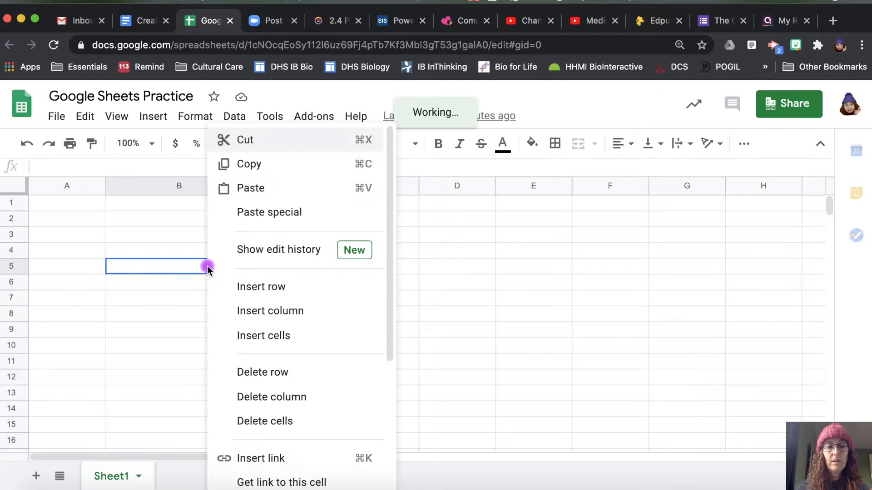
pyautogui.click(251, 193)
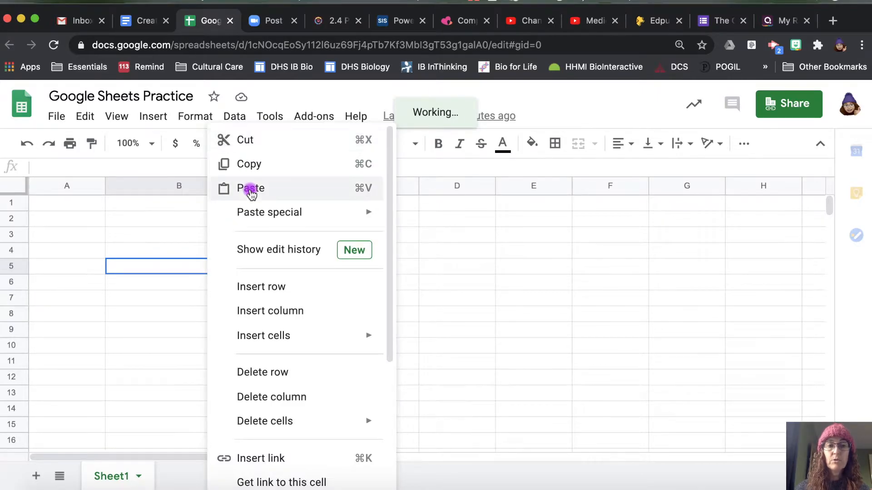
pyautogui.click(537, 316)
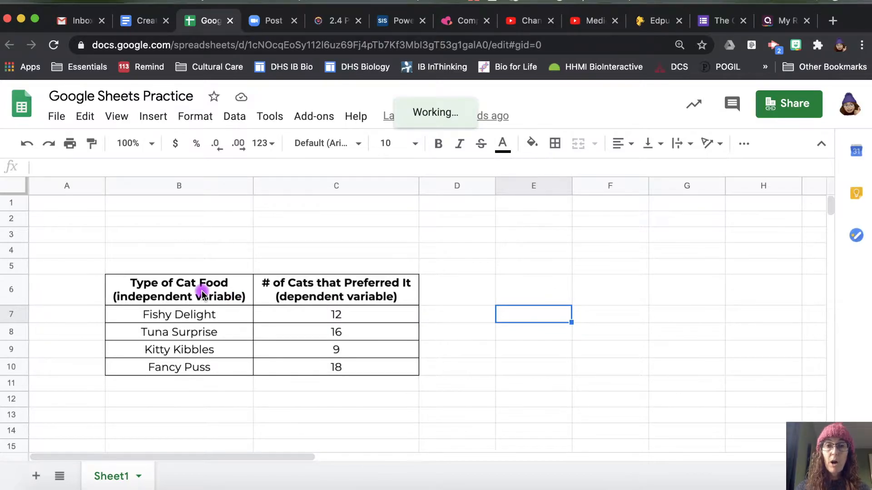
# - Insert a chart based on the cat food table in B6:C10, including its headers
pyautogui.moveTo(119, 285); pyautogui.dragTo(330, 370)
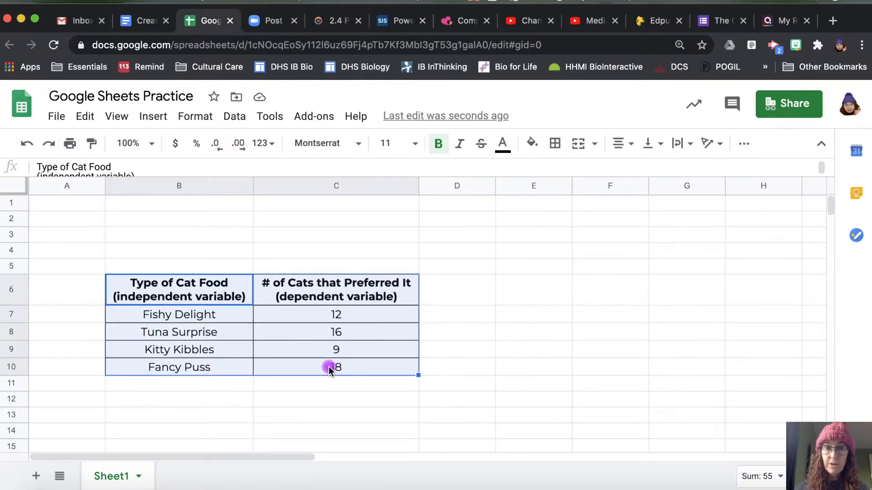
pyautogui.click(154, 119)
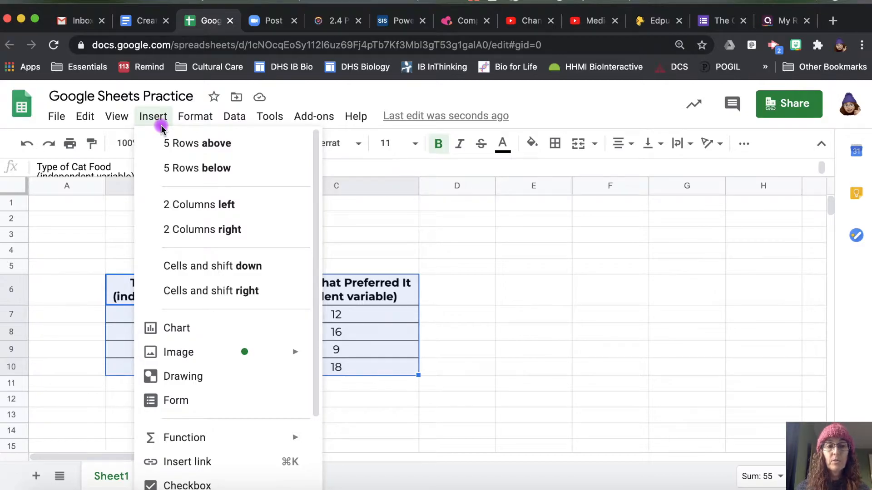
pyautogui.click(173, 329)
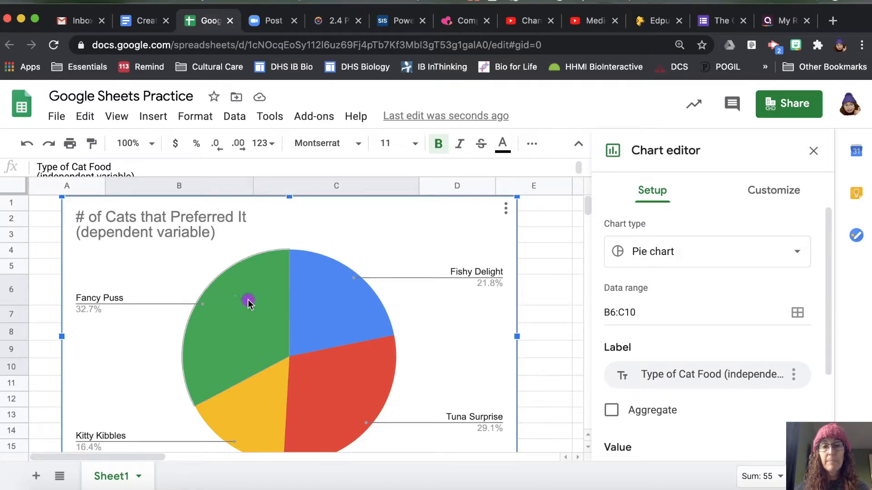
# - Change the chart type to a column chart and check its axis labels
pyautogui.click(638, 230)
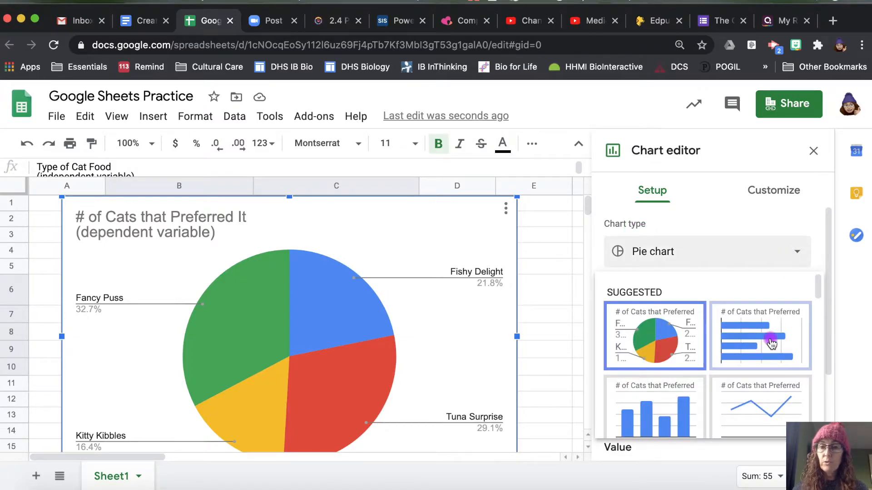
pyautogui.scroll(-3, 772, 344)
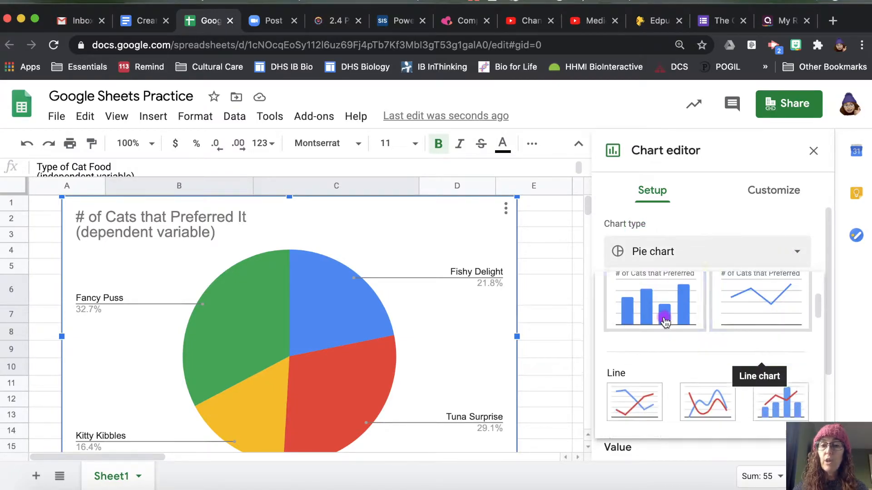
pyautogui.scroll(1, 665, 323)
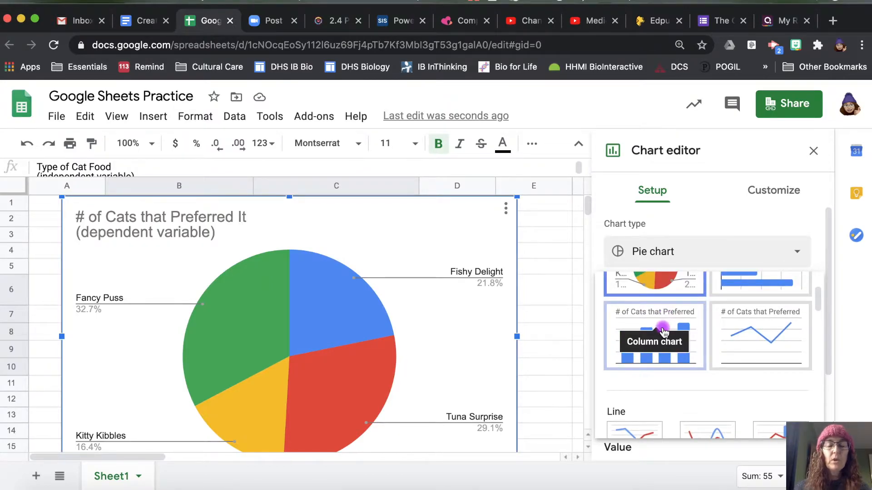
pyautogui.click(663, 331)
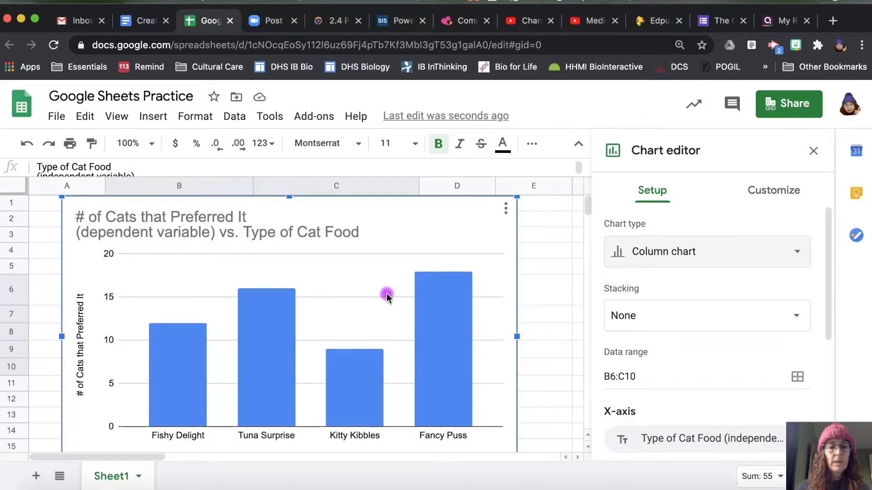
pyautogui.scroll(-1, 387, 296)
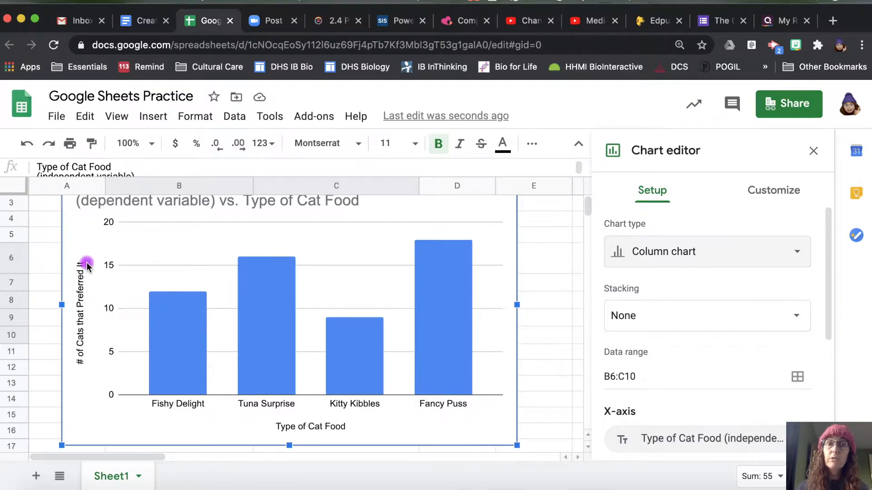
pyautogui.scroll(1, 149, 261)
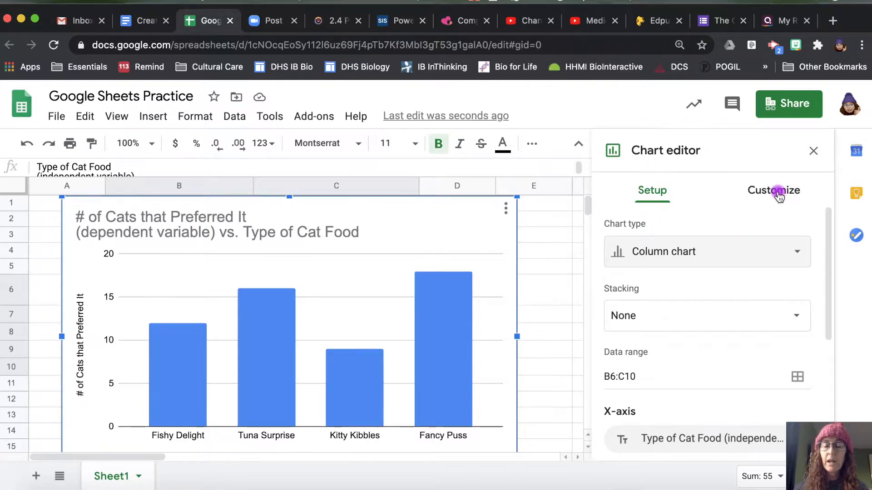
# - Replace the chart title text with "The Number of Cats That Showed a Preference or One of Four Types of Cat Food"
pyautogui.click(778, 193)
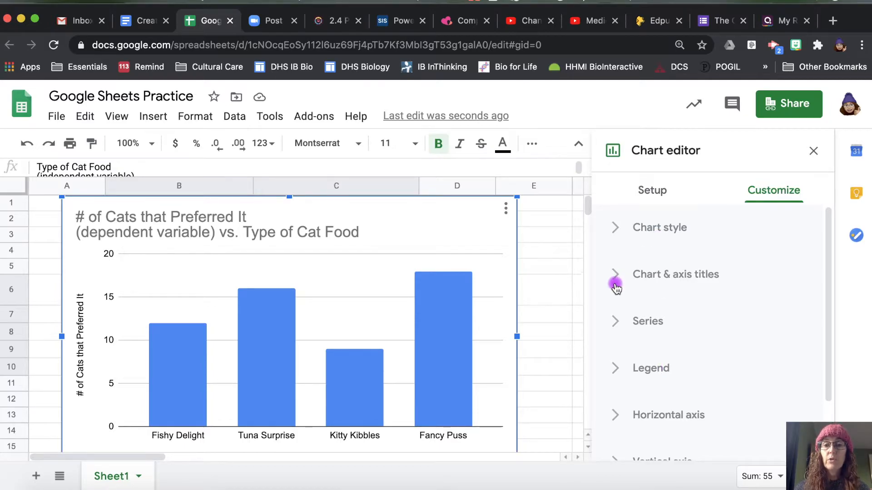
pyautogui.click(614, 277)
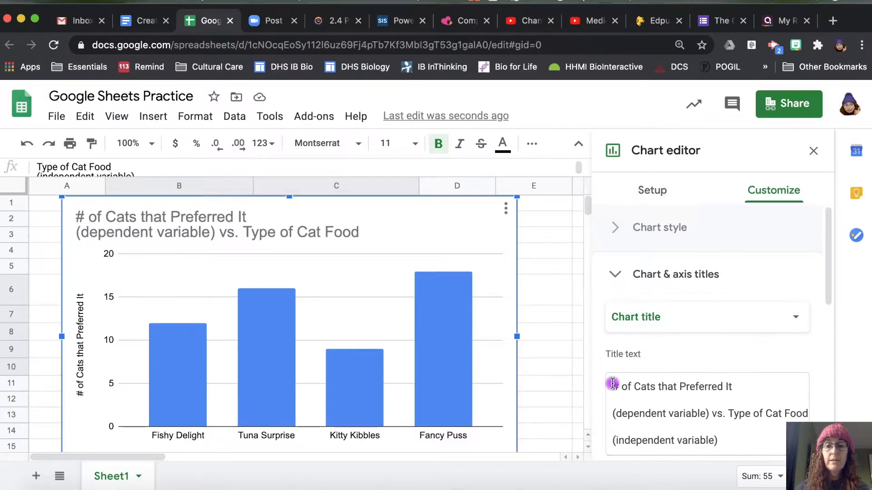
pyautogui.scroll(-2, 711, 410)
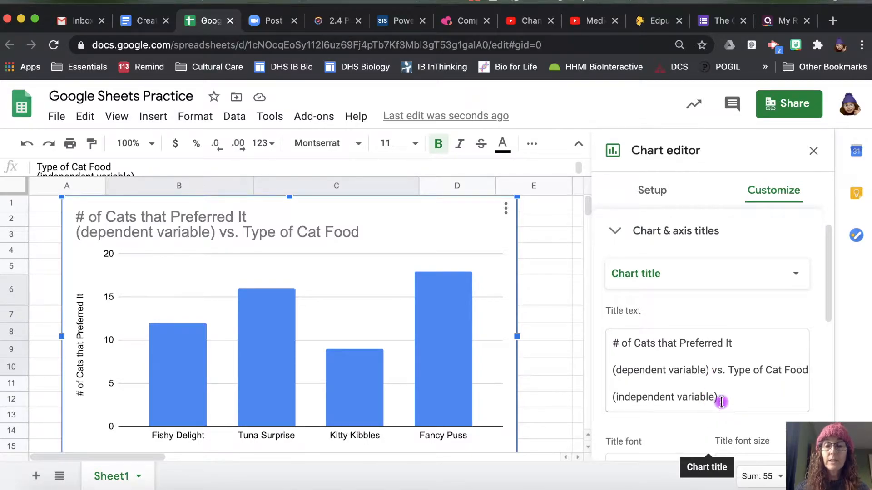
pyautogui.moveTo(677, 397); pyautogui.dragTo(604, 345)
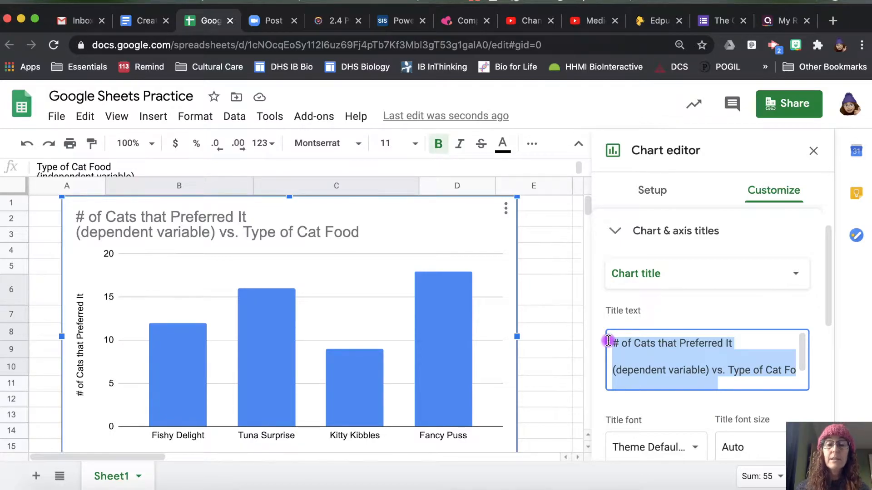
pyautogui.press('BackSpace')
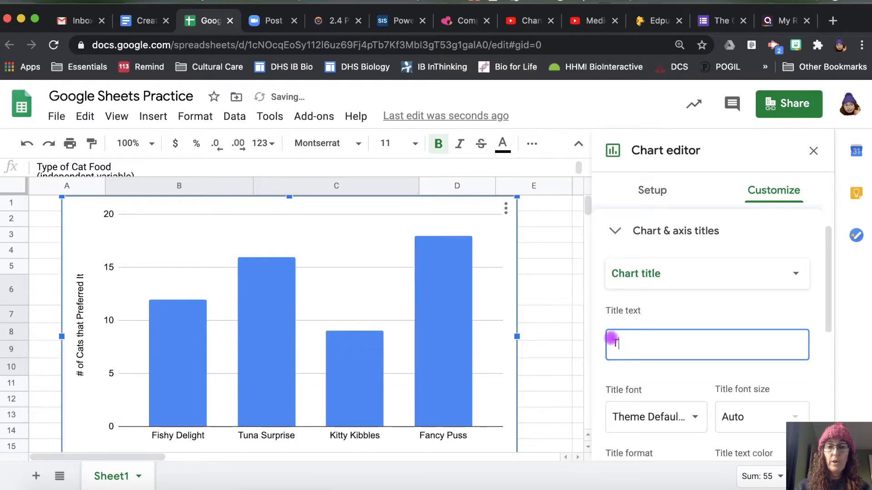
pyautogui.write('Th')
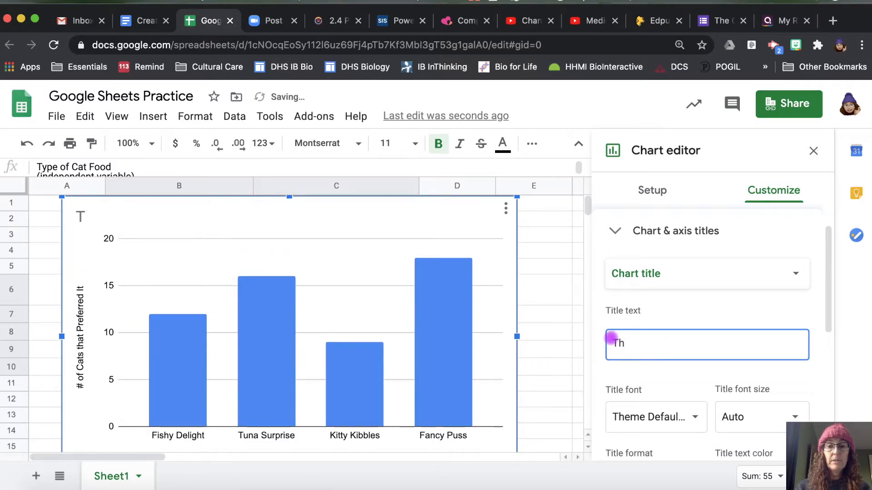
pyautogui.write('e Nu,')
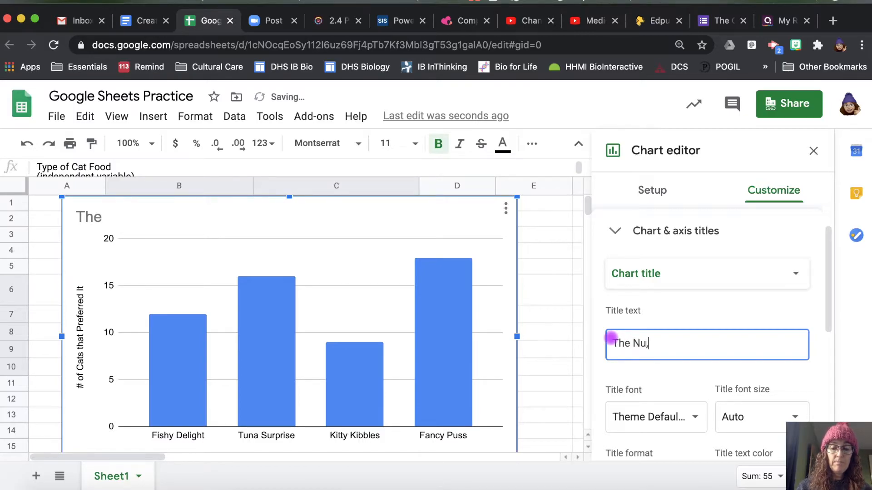
pyautogui.press('BackSpace')
pyautogui.write('mber ')
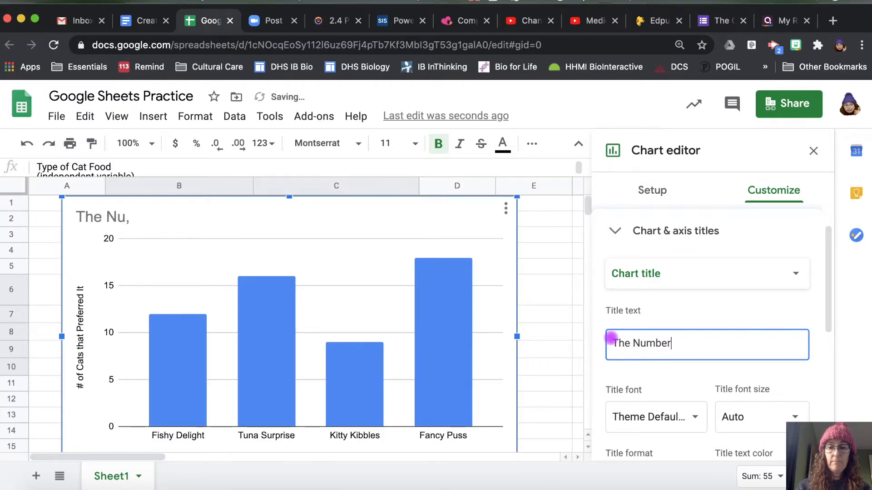
pyautogui.write('of Cats')
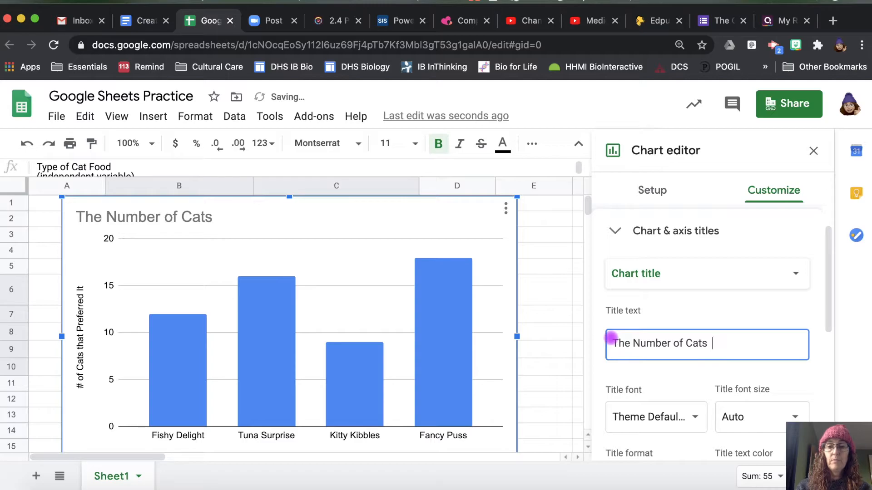
pyautogui.write(' That')
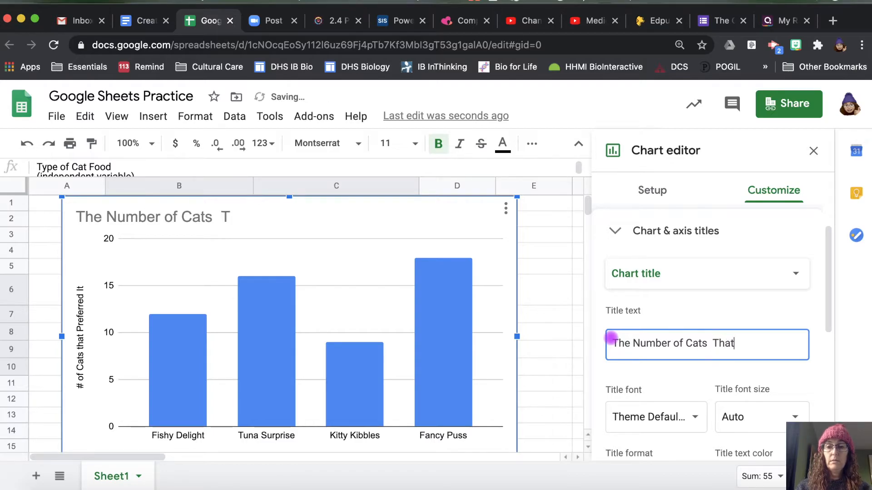
pyautogui.write(' SHowe')
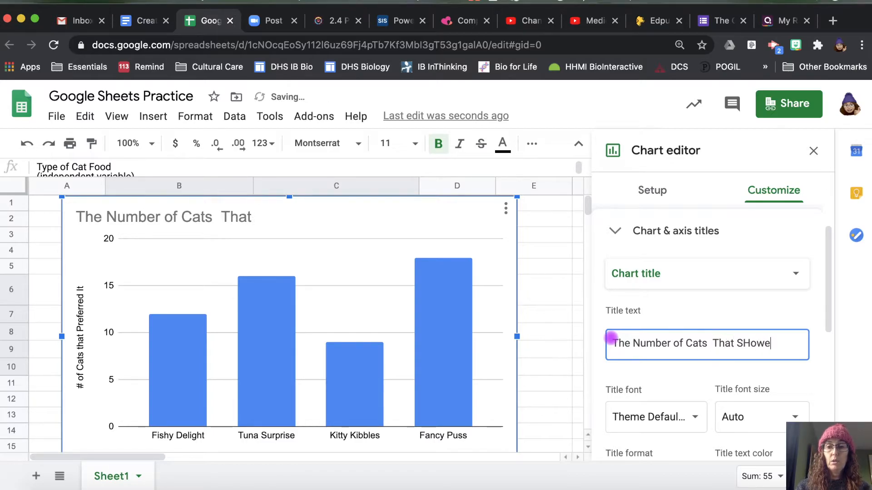
pyautogui.press('BackSpace')
pyautogui.press('BackSpace')
pyautogui.press('BackSpace')
pyautogui.press('BackSpace')
pyautogui.press('BackSpace')
pyautogui.press('BackSpace')
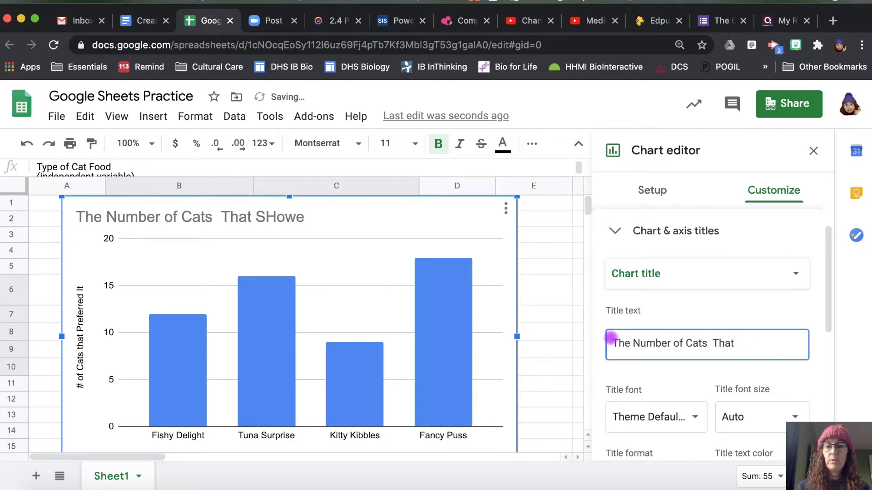
pyautogui.write('Show')
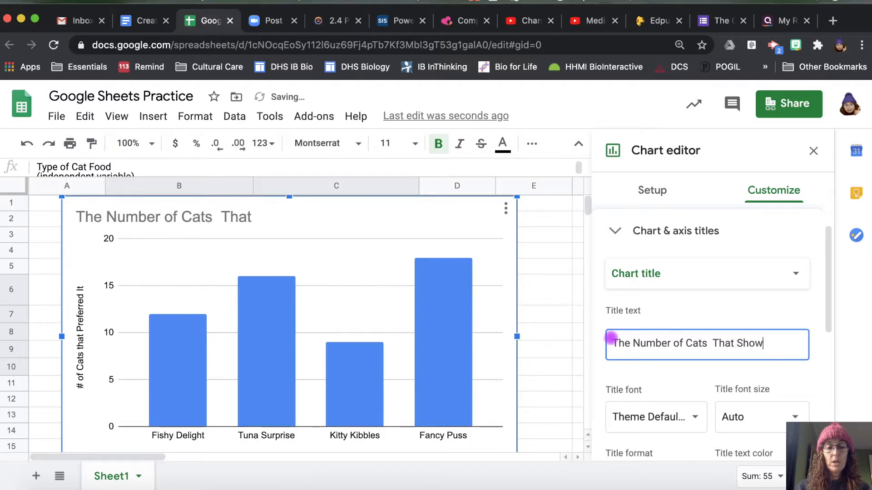
pyautogui.write('ed a Preference')
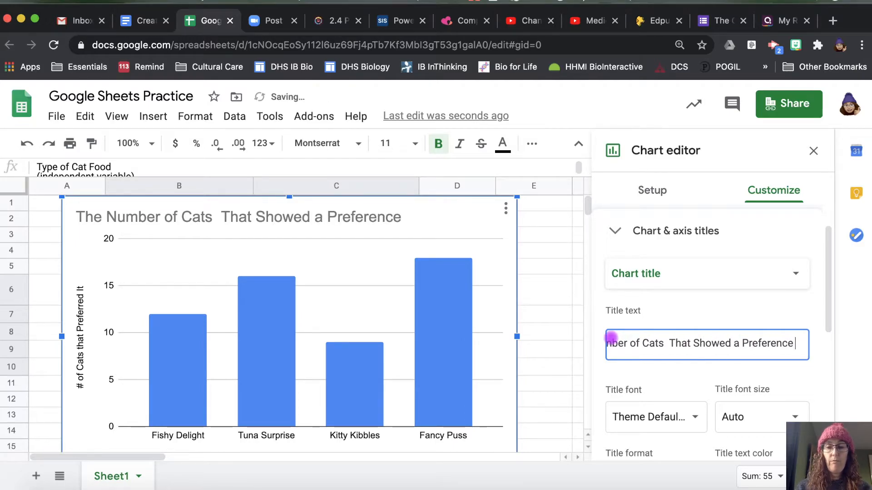
pyautogui.write(' fe o')
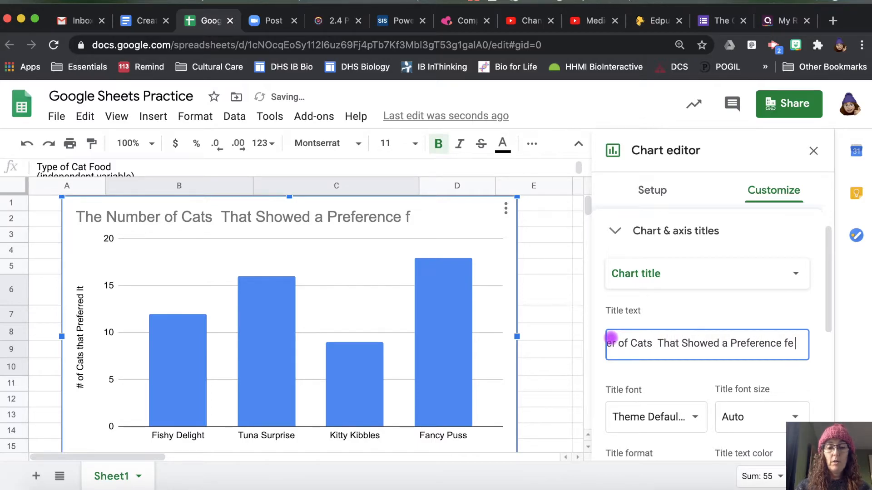
pyautogui.write('uofrs')
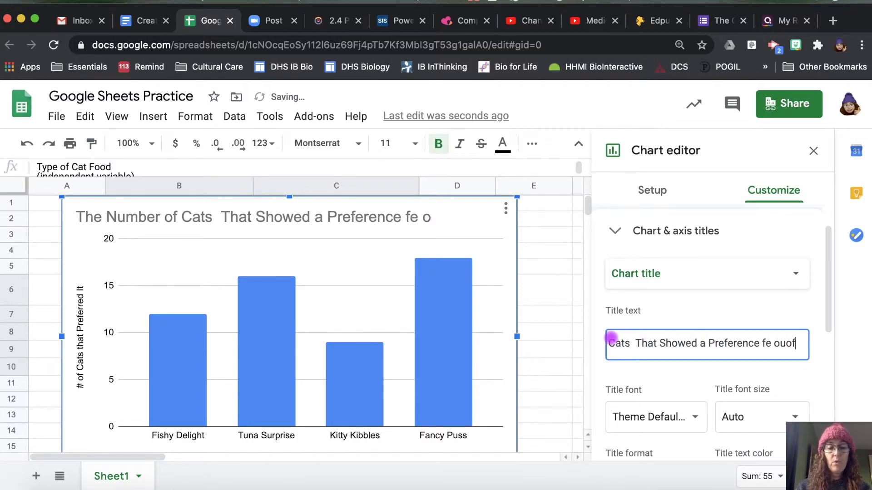
pyautogui.press('BackSpace')
pyautogui.press('BackSpace')
pyautogui.press('BackSpace')
pyautogui.press('BackSpace')
pyautogui.press('BackSpace')
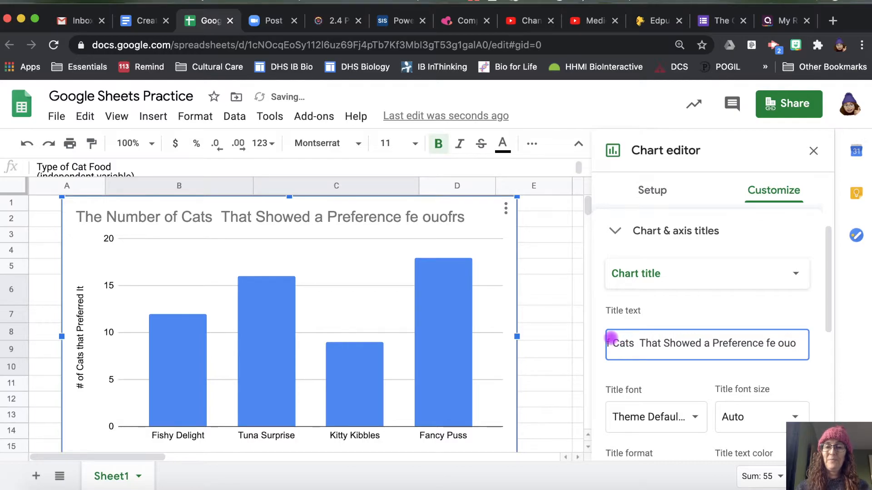
pyautogui.press('BackSpace')
pyautogui.press('BackSpace')
pyautogui.press('BackSpace')
pyautogui.press('BackSpace')
pyautogui.press('BackSpace')
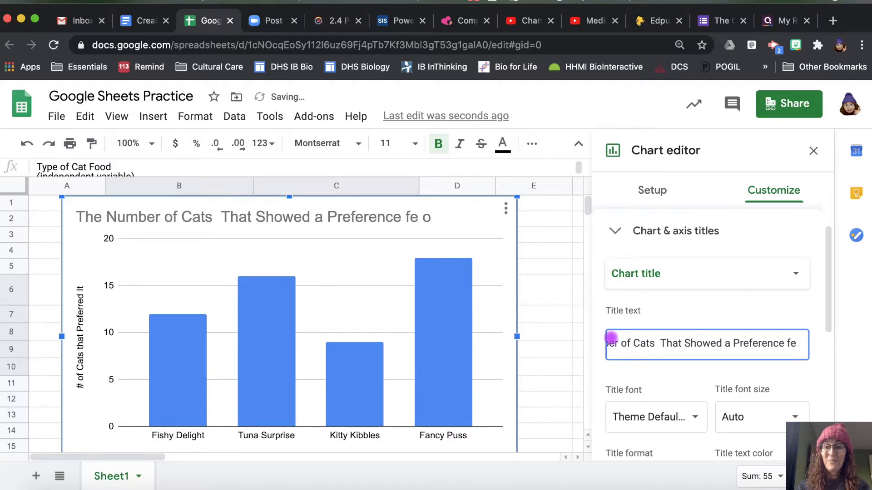
pyautogui.write('o')
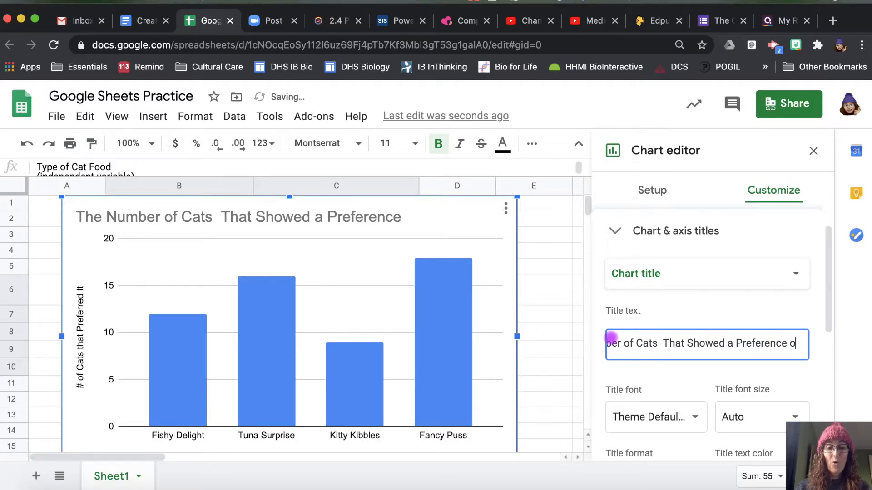
pyautogui.write('r One of ')
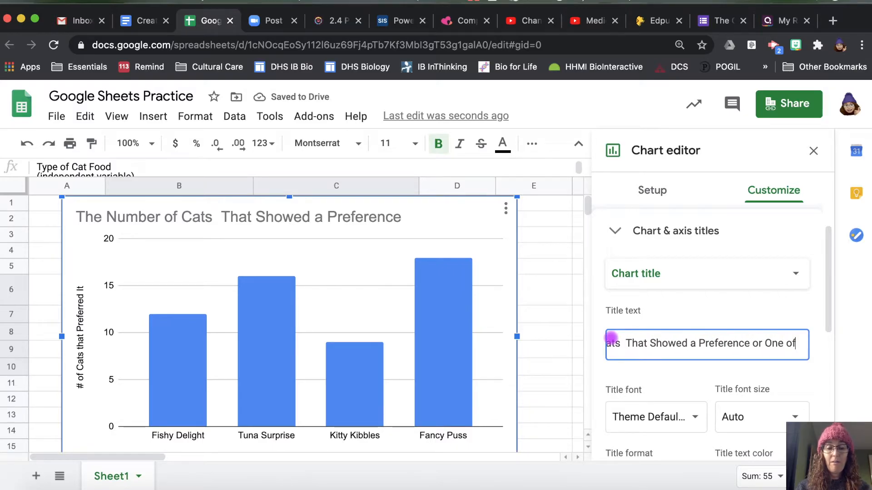
pyautogui.write('F')
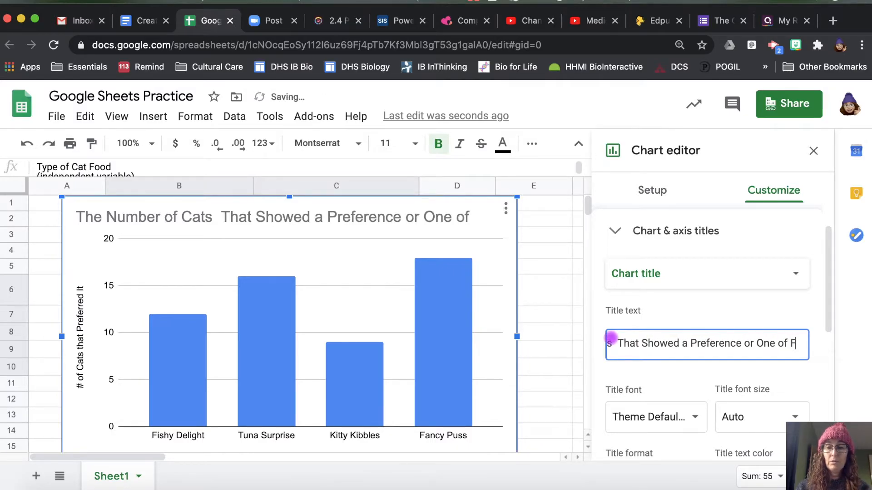
pyautogui.write('our Typ')
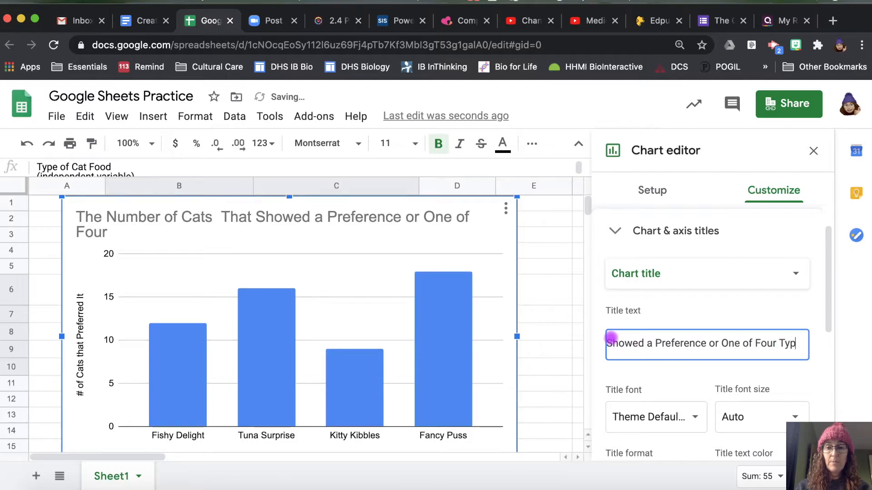
pyautogui.write('es o')
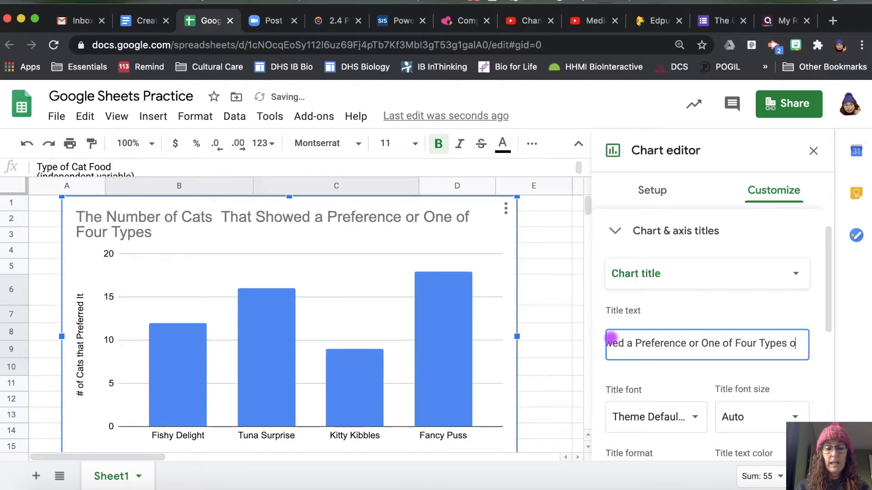
pyautogui.write('f Cat Food')
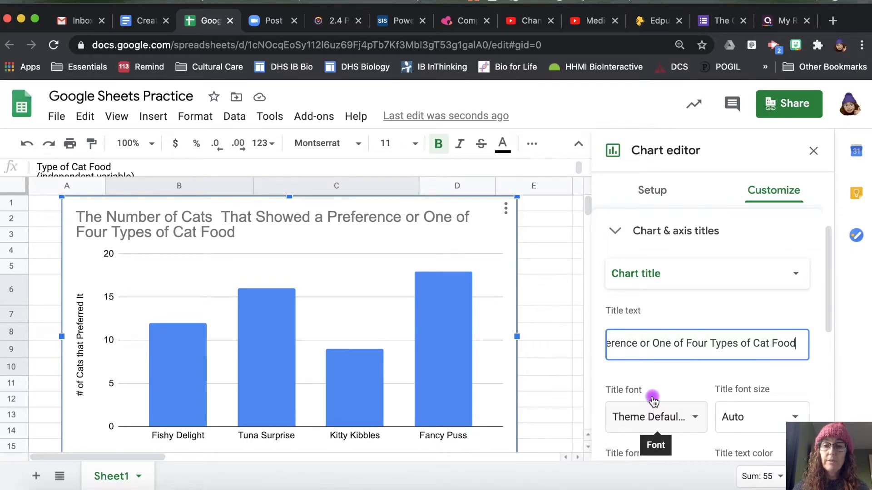
# - Center-align the chart title above the columns
pyautogui.scroll(-2, 652, 398)
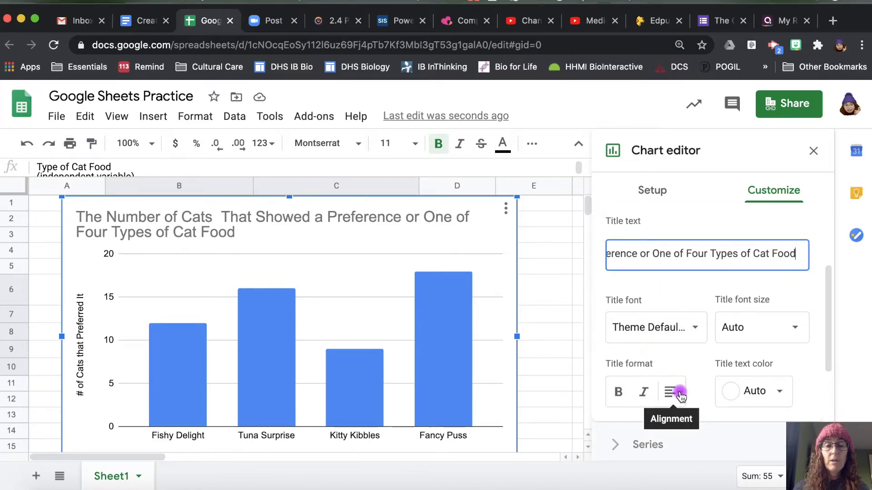
pyautogui.click(674, 392)
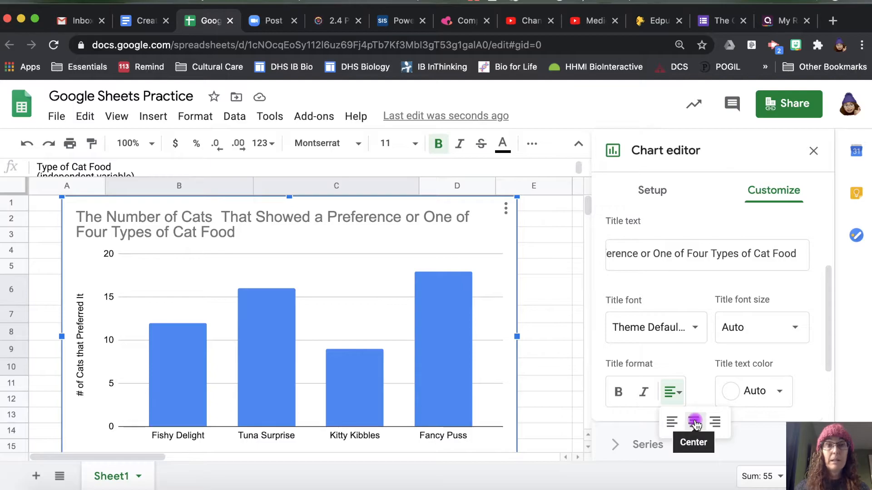
pyautogui.click(695, 422)
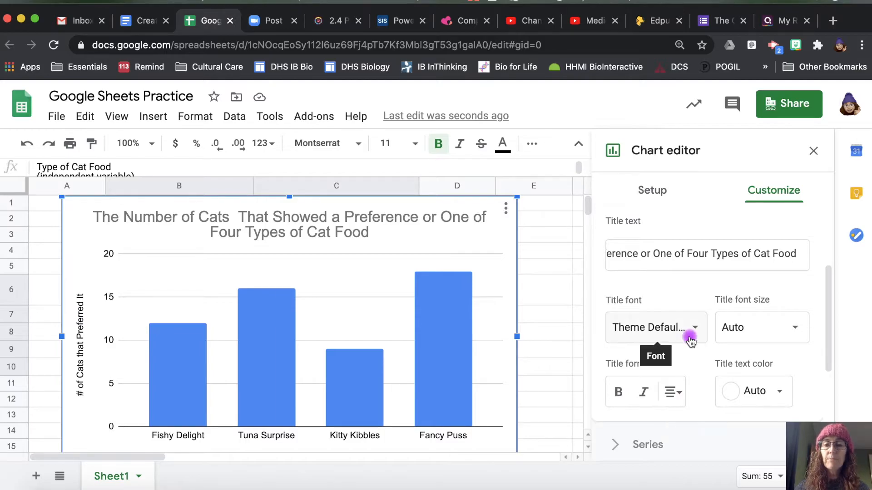
# - Make the chart title bold and purple, and close the chart editor
pyautogui.scroll(-3, 702, 350)
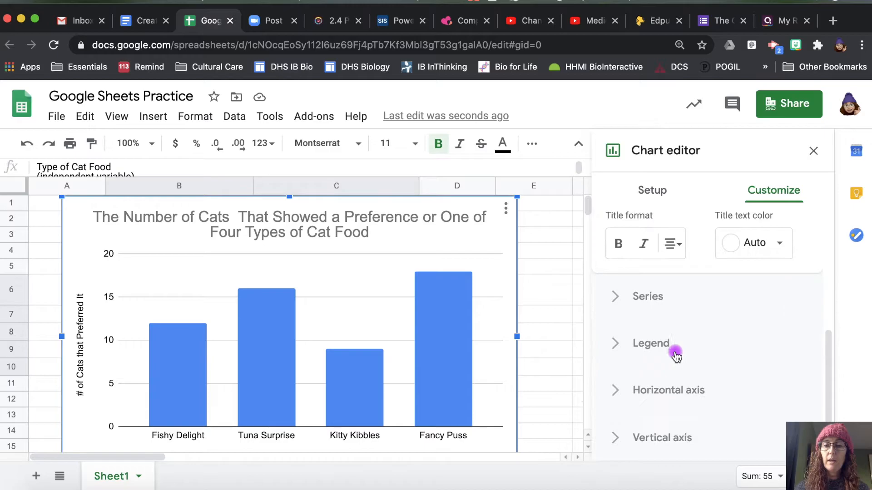
pyautogui.scroll(3, 644, 290)
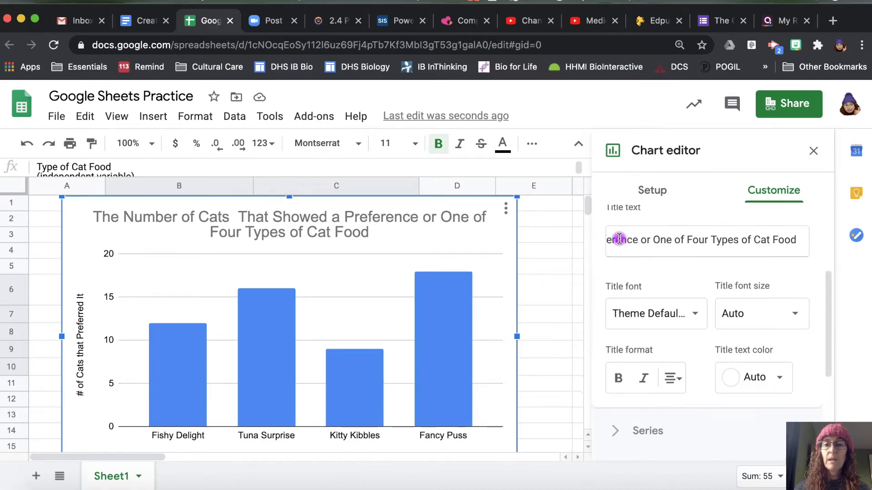
pyautogui.click(618, 377)
pyautogui.click(619, 377)
pyautogui.click(619, 378)
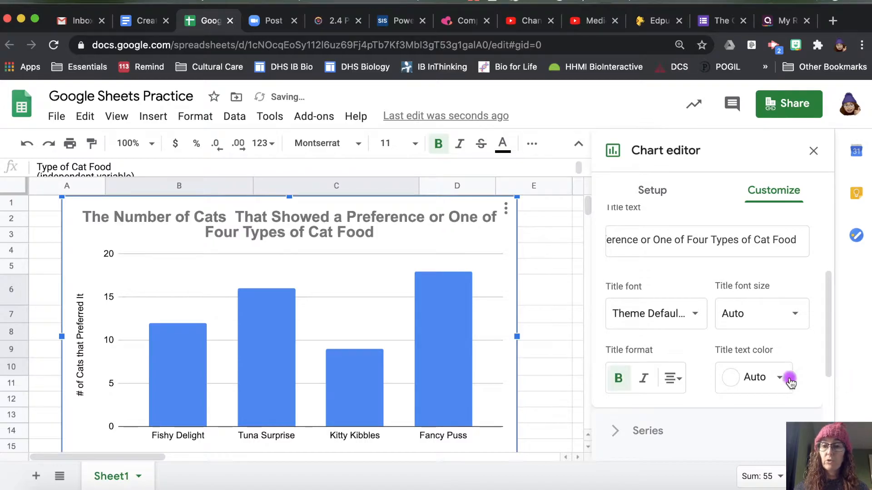
pyautogui.click(782, 381)
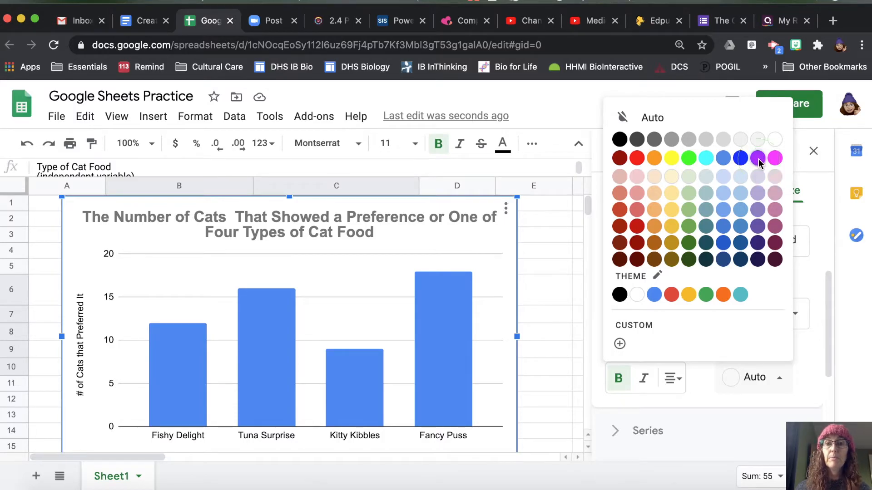
pyautogui.click(757, 159)
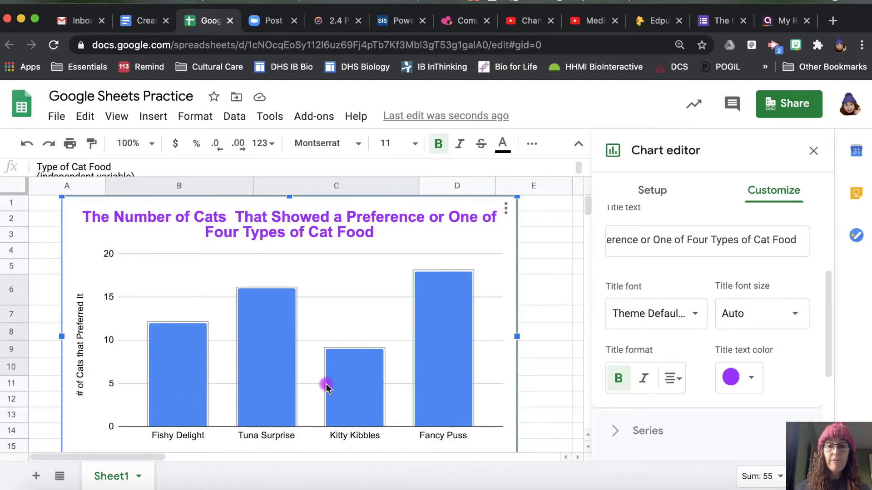
pyautogui.click(534, 376)
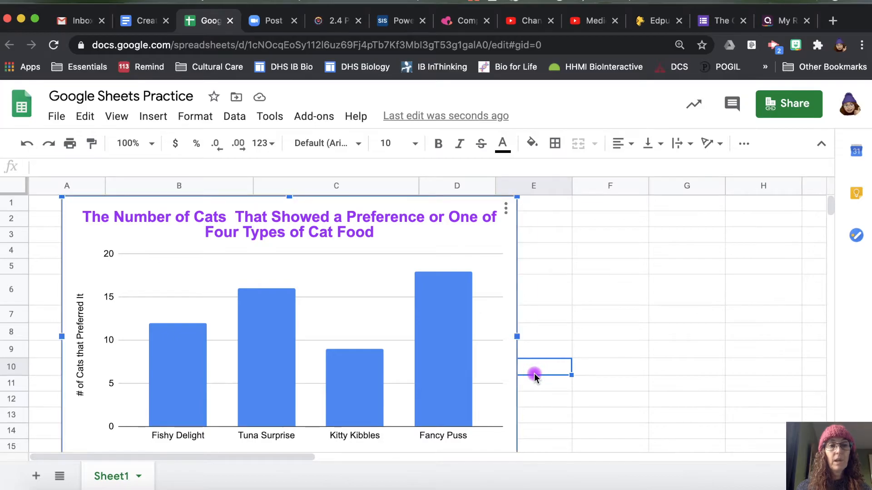
pyautogui.rightClick(182, 289)
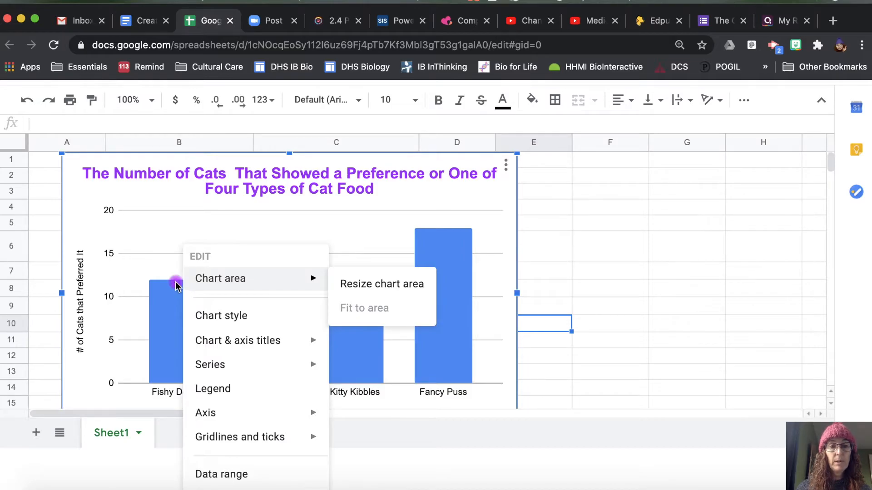
pyautogui.click(133, 216)
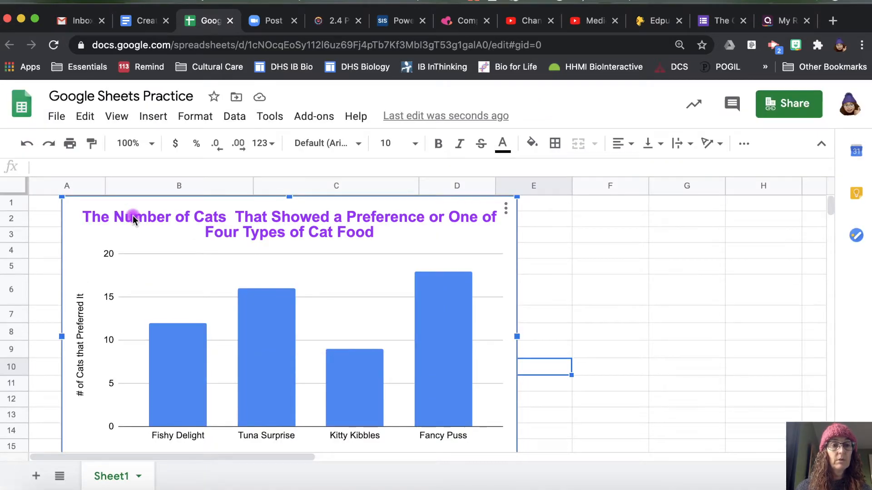
# - Copy the finished cat food chart and switch to the Creating Graphs in Google Sheets document
pyautogui.click(84, 119)
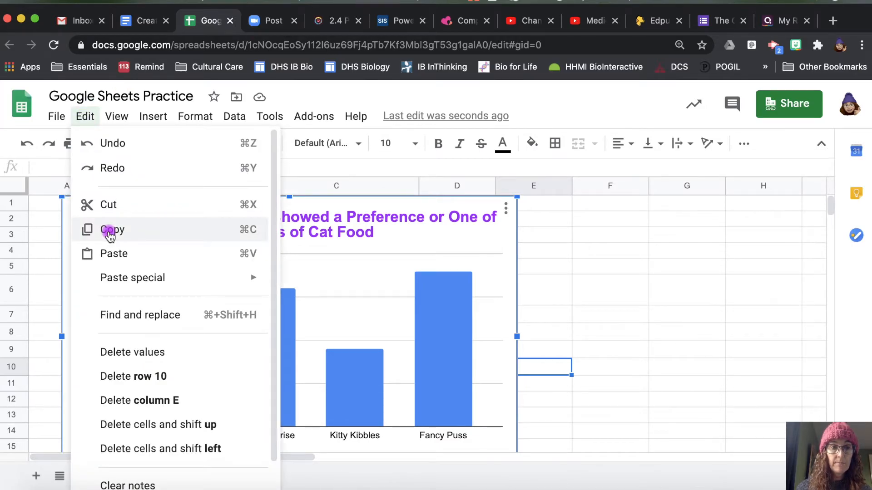
pyautogui.click(109, 234)
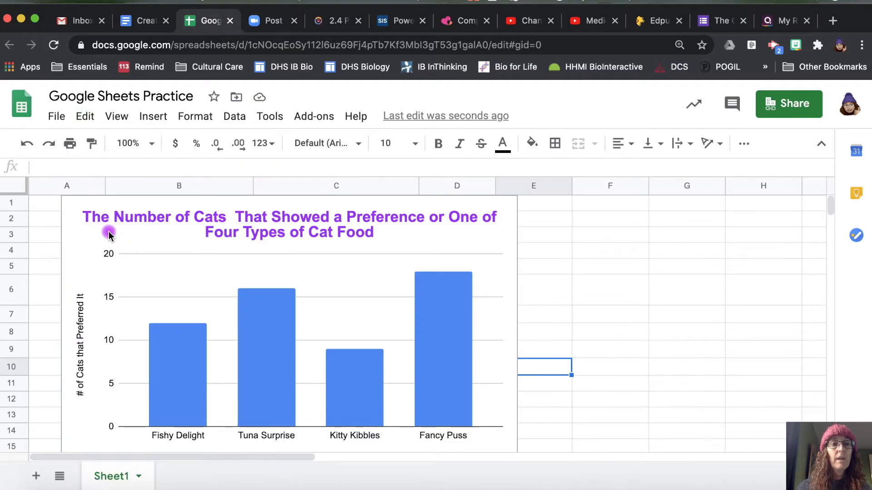
pyautogui.click(144, 28)
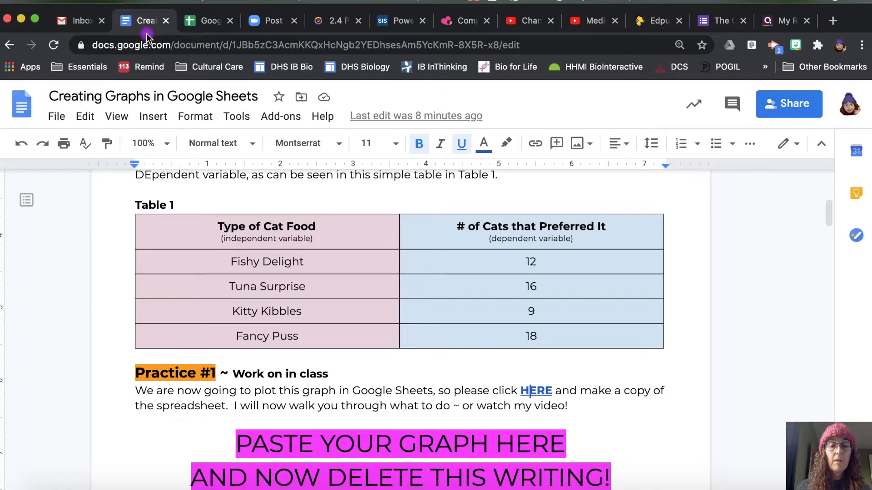
# - Delete the two-line "PASTE YOUR GRAPH HERE AND NOW DELETE THIS WRITING!" placeholder under Practice #1
pyautogui.scroll(-3, 319, 398)
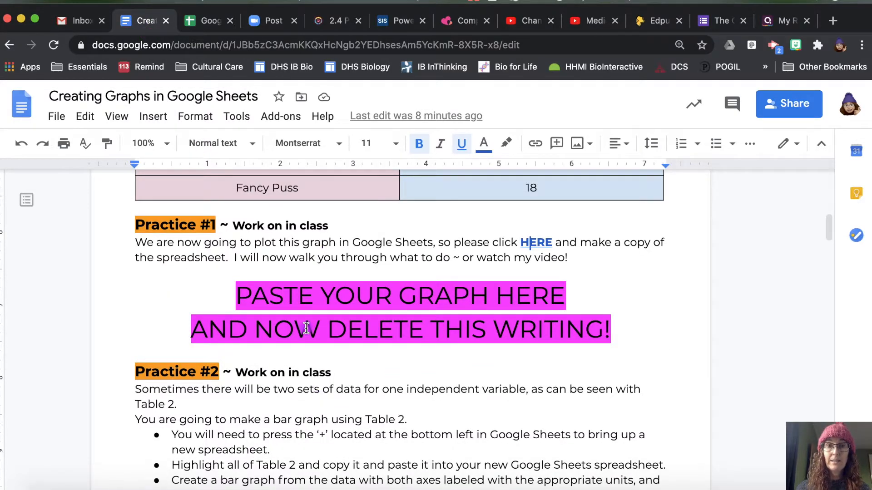
pyautogui.click(234, 294)
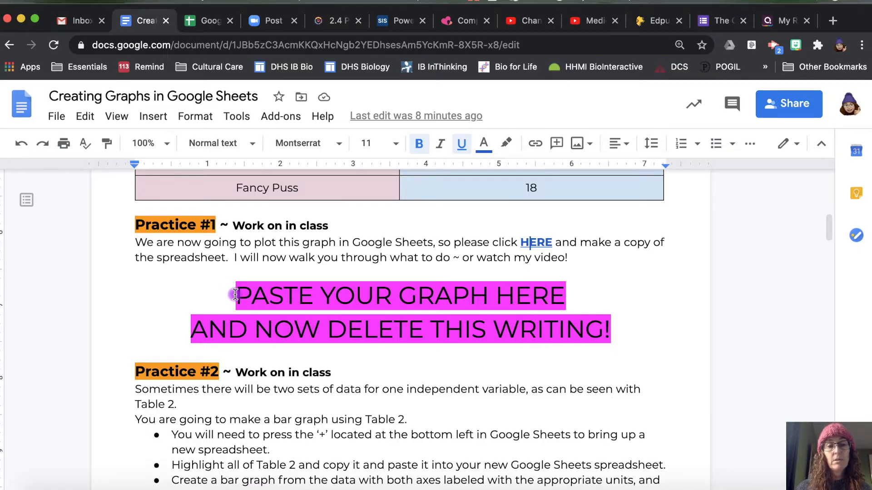
pyautogui.keyDown('shift'); pyautogui.click(606, 335); pyautogui.keyUp('shift')
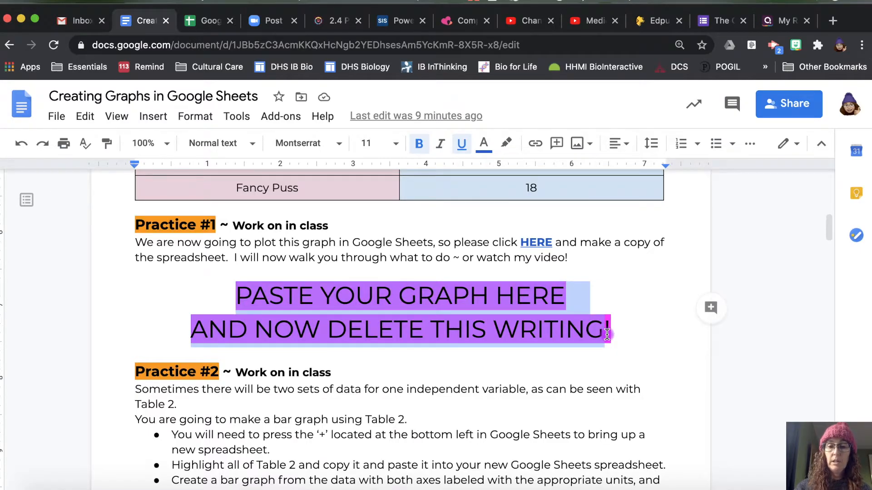
pyautogui.press('BackSpace')
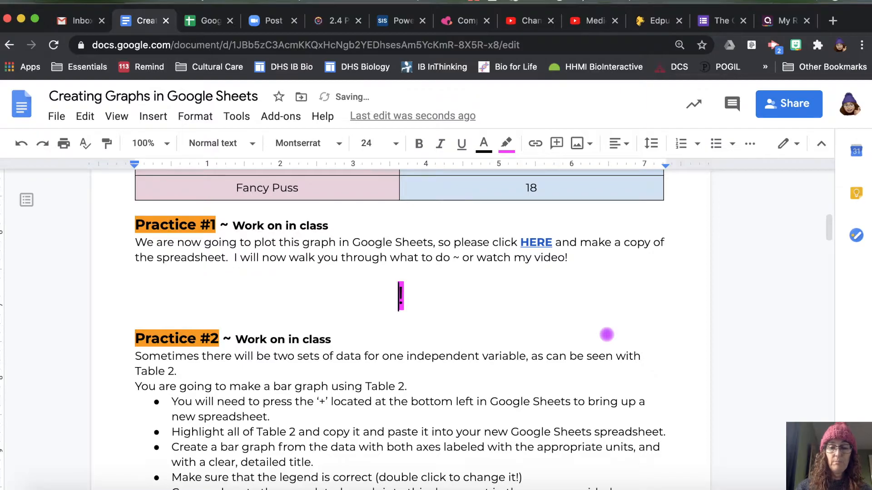
pyautogui.press('Delete')
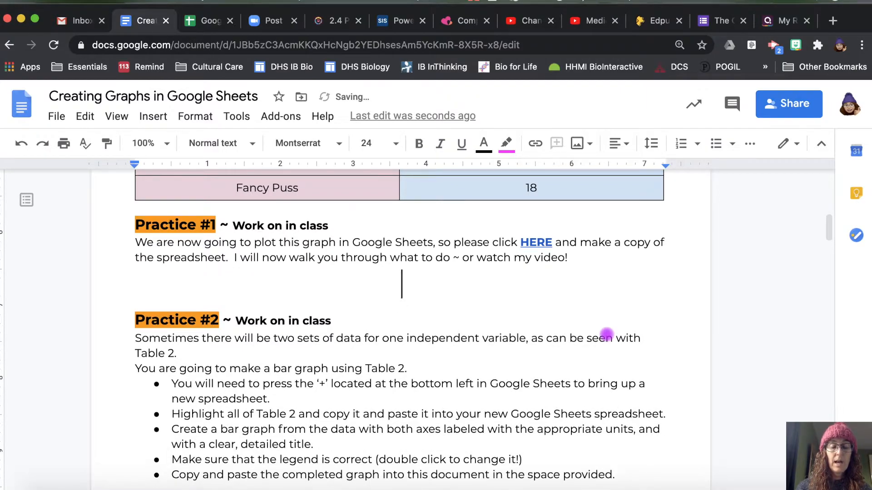
# - Paste the copied chart under Practice #1, unlinked from the spreadsheet, and check the pasted graph
pyautogui.rightClick(477, 292)
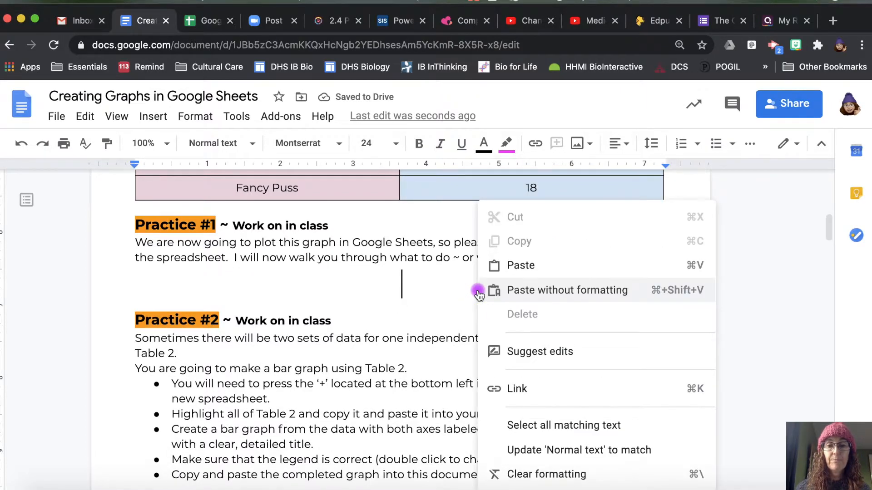
pyautogui.click(505, 268)
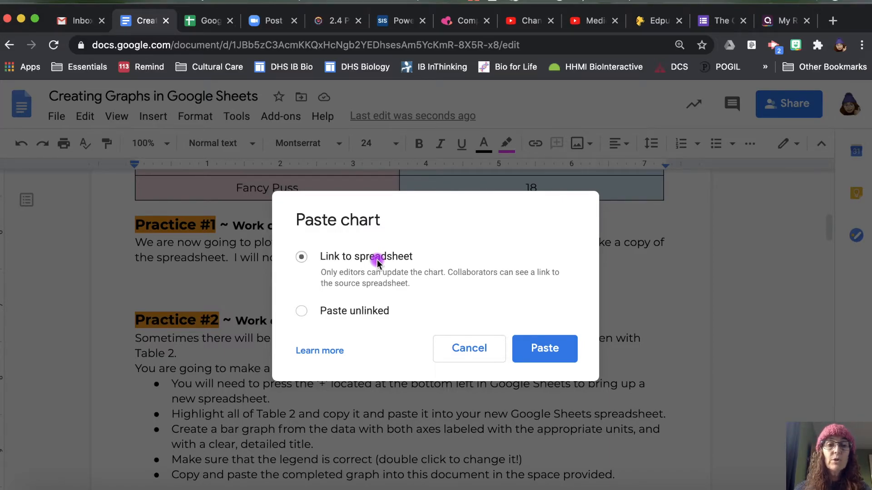
pyautogui.click(300, 310)
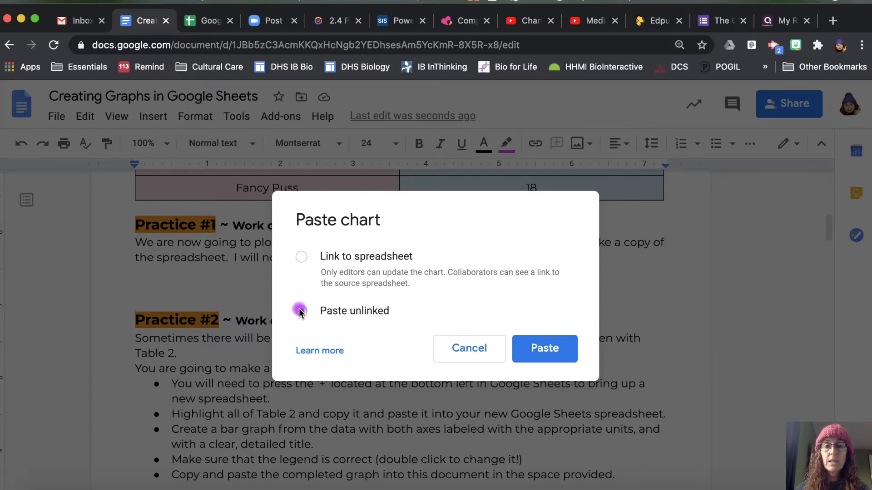
pyautogui.press('Return')
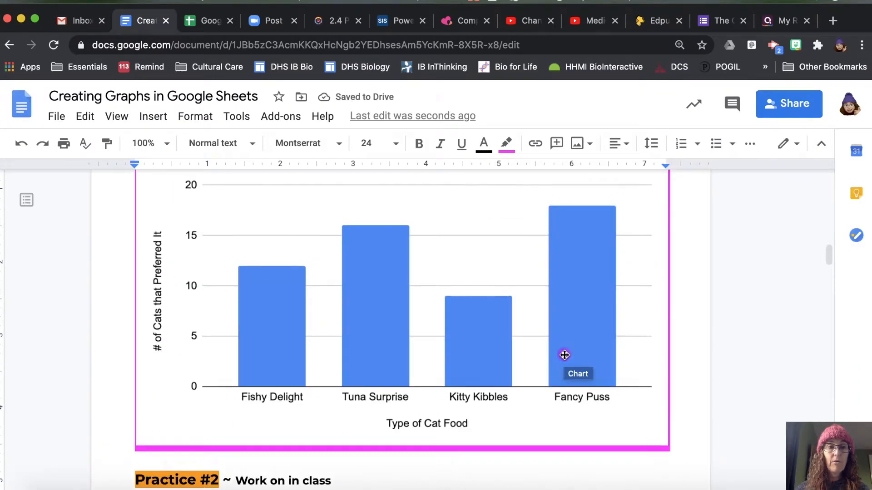
pyautogui.scroll(2, 565, 355)
pyautogui.scroll(1, 564, 355)
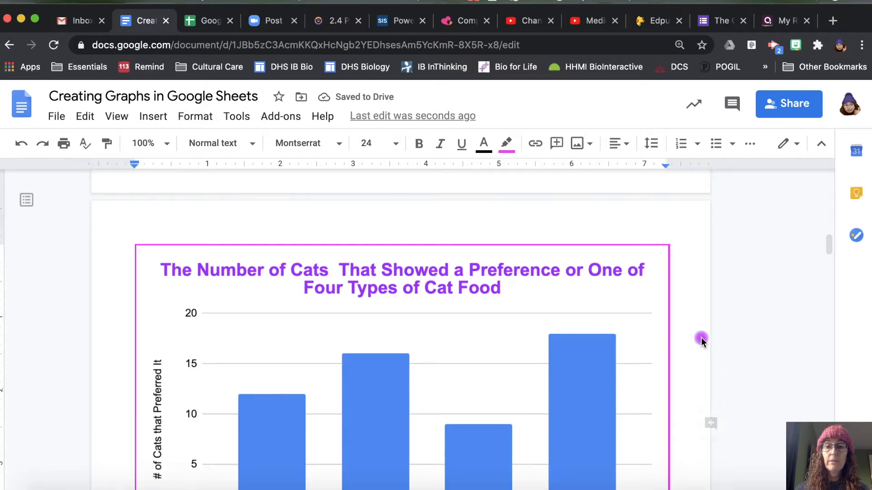
pyautogui.press('Down')
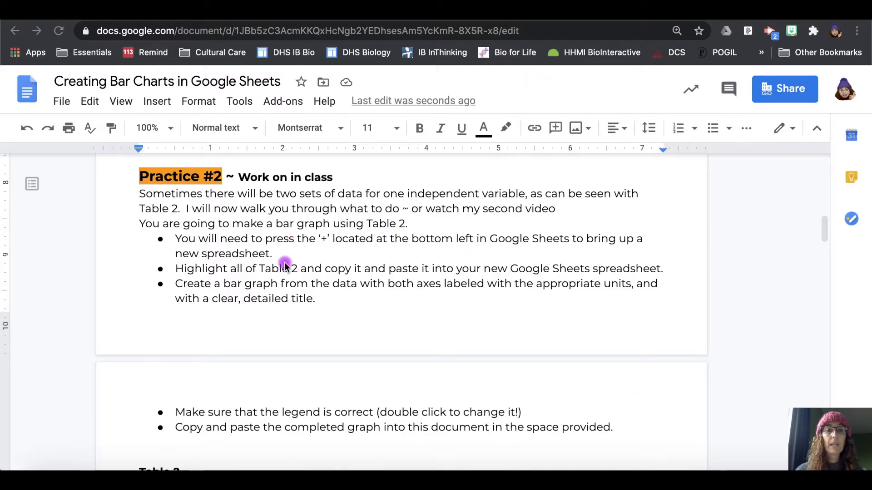
# - Copy all of Table 2, from the High School Grade header to the last Gummies value
pyautogui.scroll(-6, 285, 266)
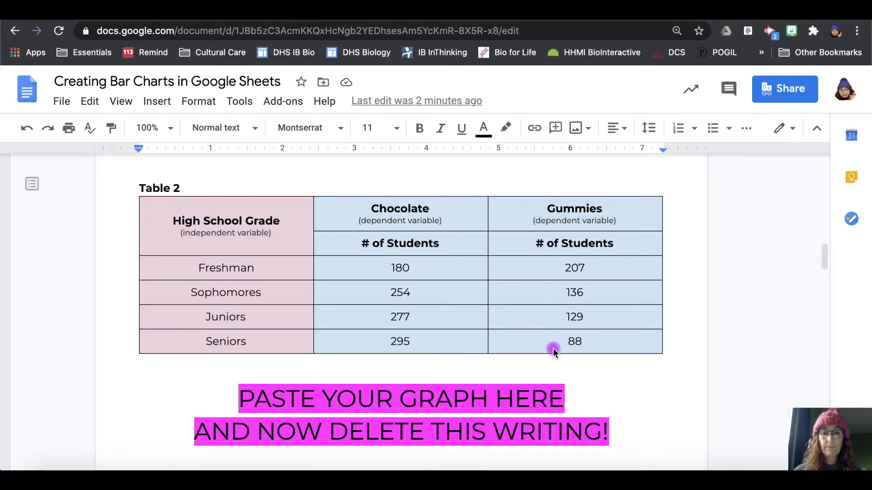
pyautogui.moveTo(154, 210); pyautogui.dragTo(607, 343)
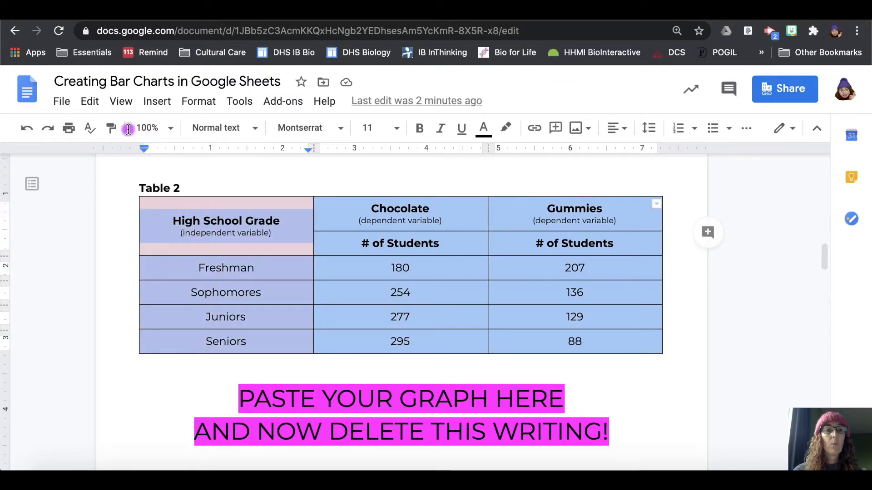
pyautogui.click(90, 100)
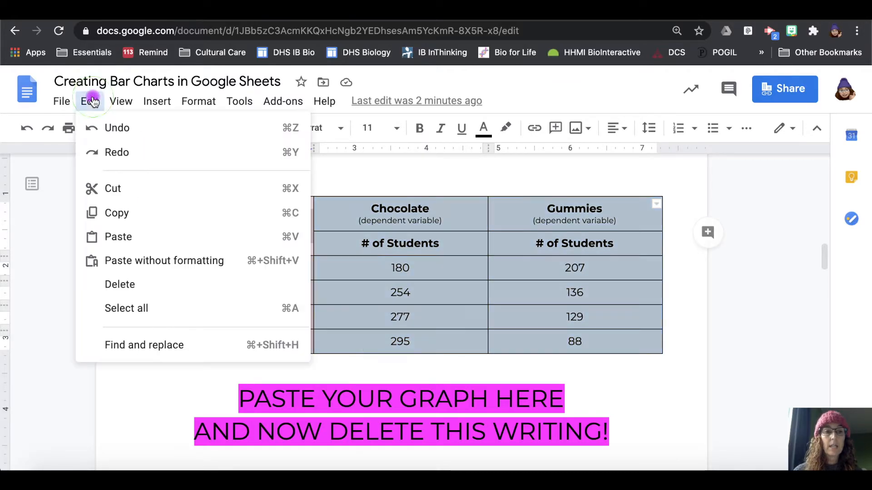
pyautogui.click(130, 215)
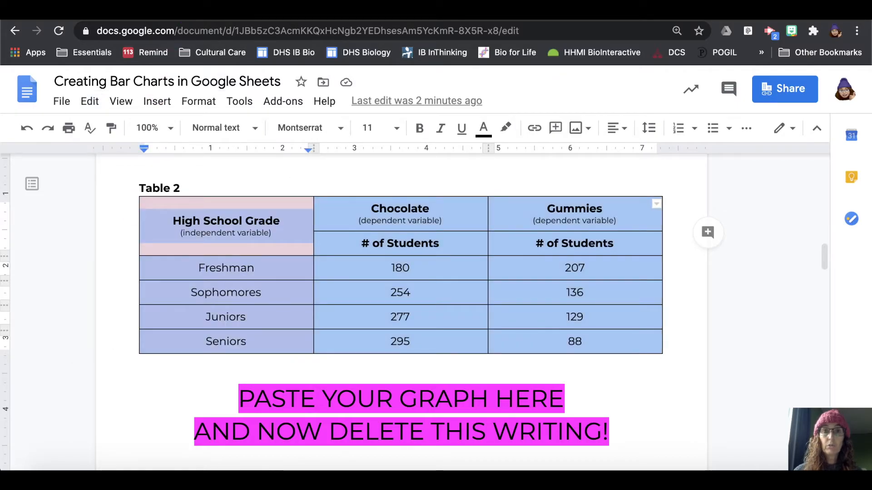
# - Add a new sheet to the Google Sheets practice spreadsheet and paste the copied table at cell B4
pyautogui.click(196, 13)
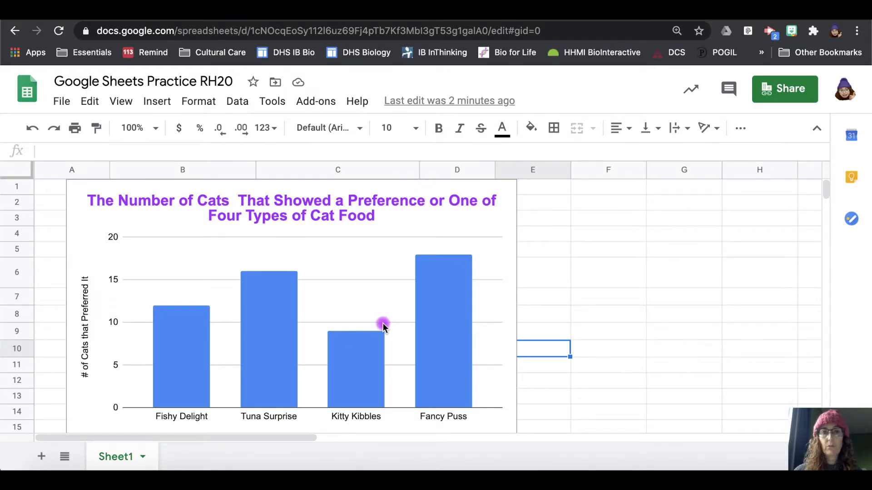
pyautogui.click(42, 457)
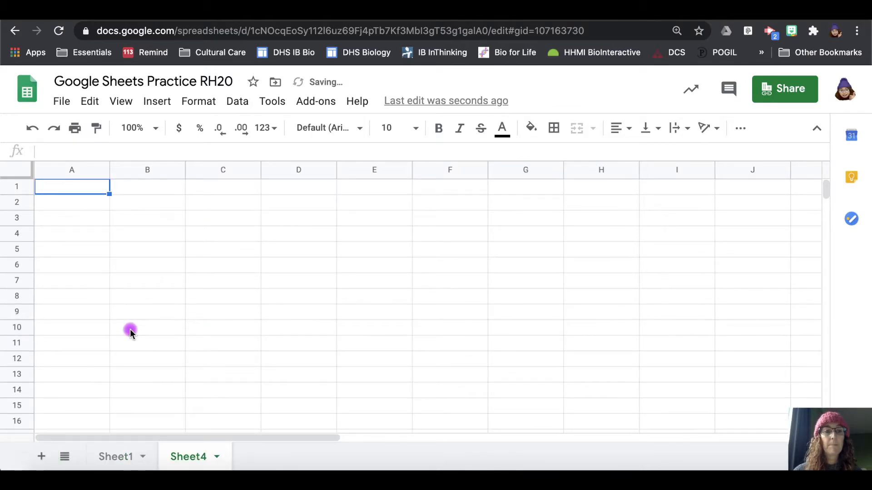
pyautogui.click(162, 236)
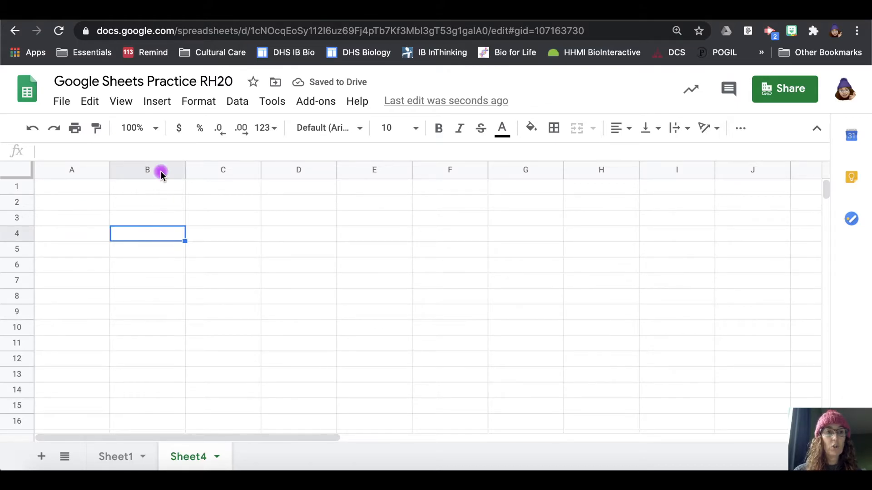
pyautogui.click(94, 107)
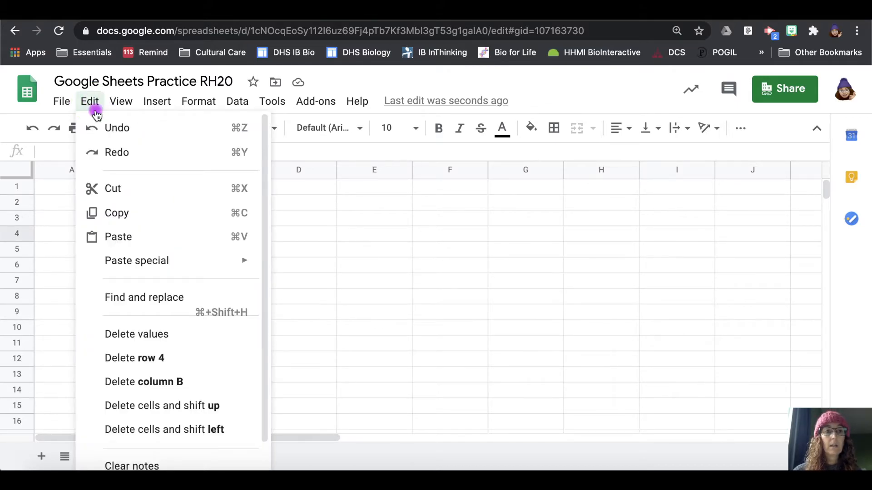
pyautogui.click(119, 236)
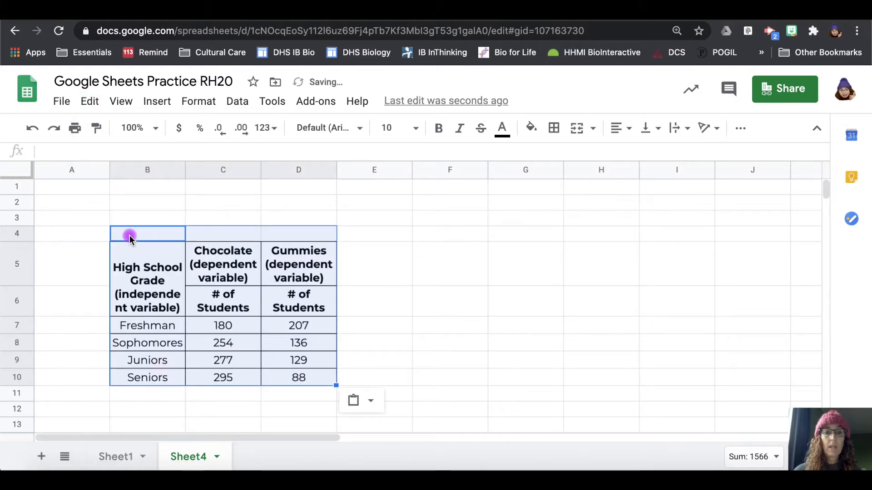
pyautogui.click(459, 294)
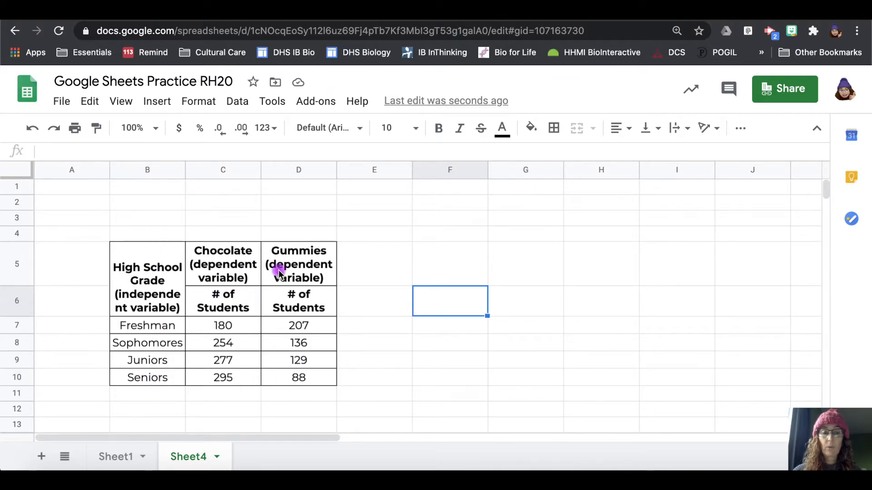
# - Insert a chart from the pasted table range B5:D10 and check its axis labels
pyautogui.moveTo(121, 253); pyautogui.dragTo(296, 377)
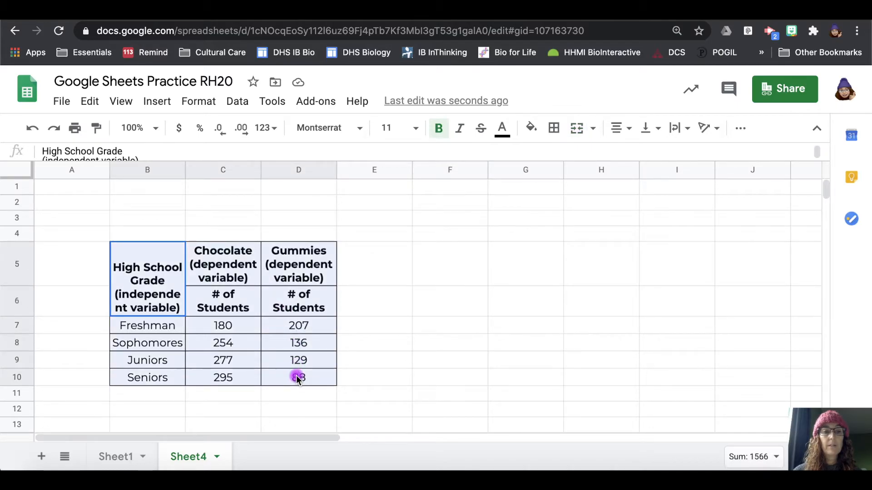
pyautogui.click(156, 102)
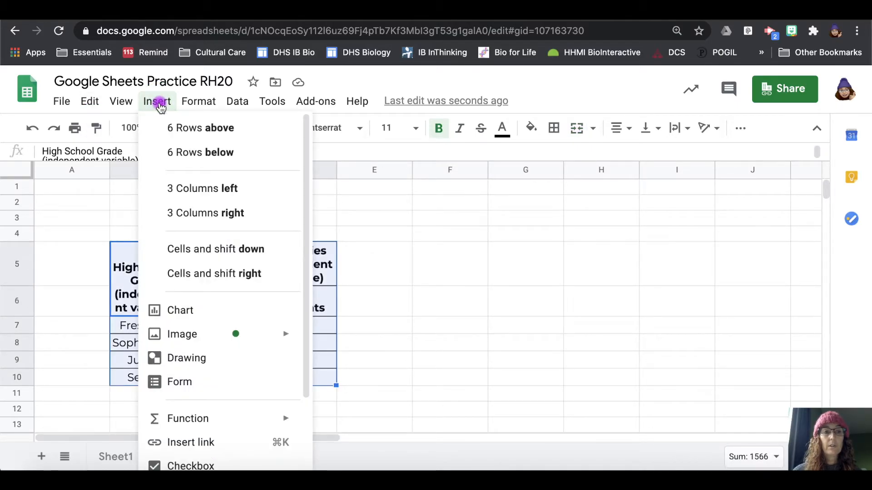
pyautogui.click(204, 313)
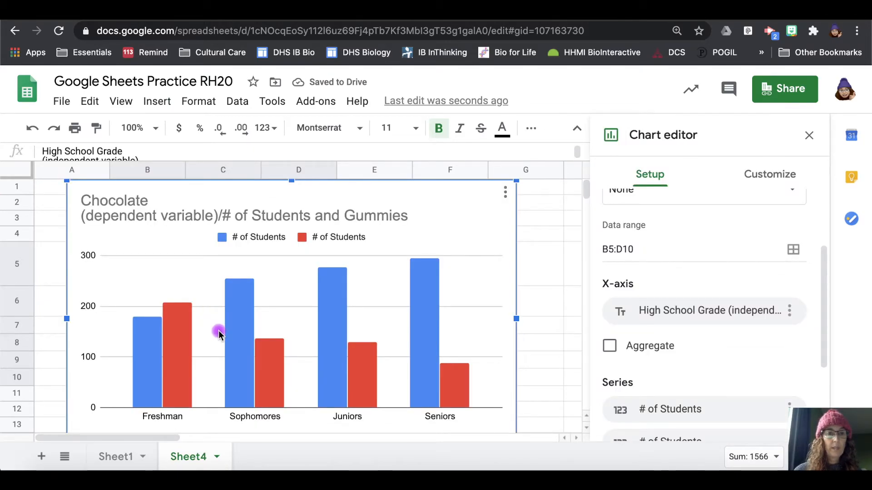
pyautogui.scroll(-2, 218, 334)
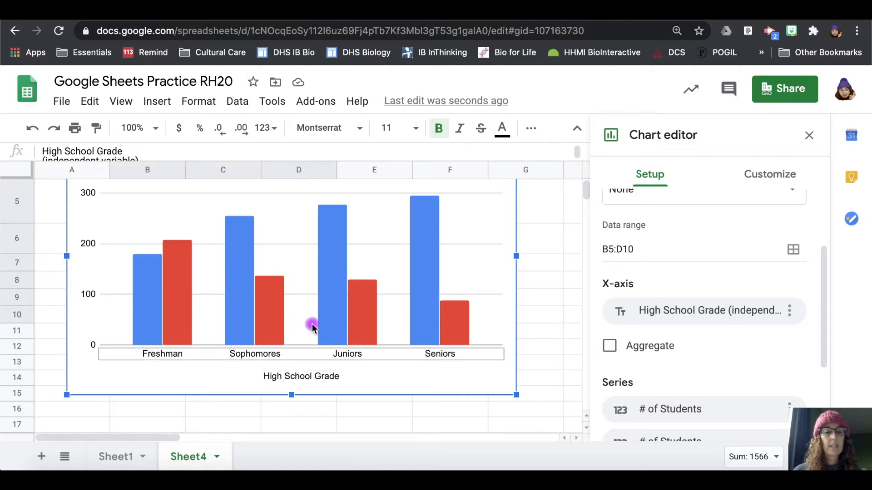
pyautogui.scroll(1, 312, 326)
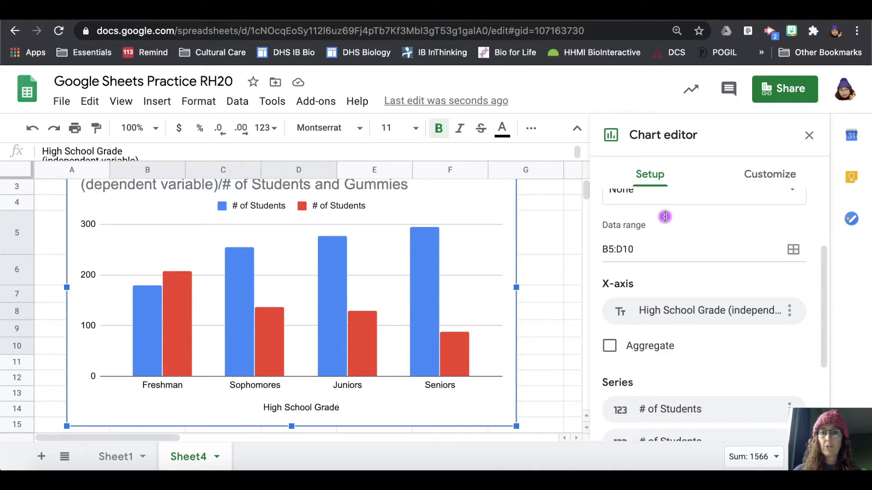
# - Set the chart's vertical axis title to "# of Students"
pyautogui.click(779, 176)
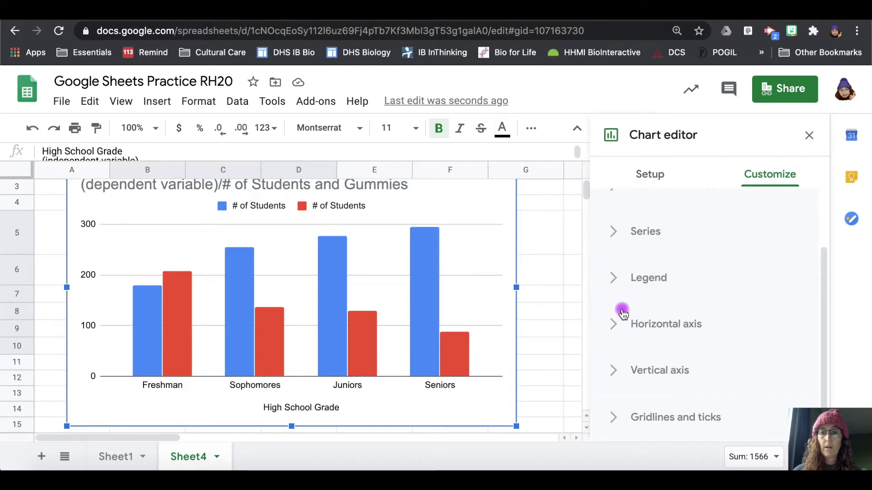
pyautogui.scroll(1, 619, 366)
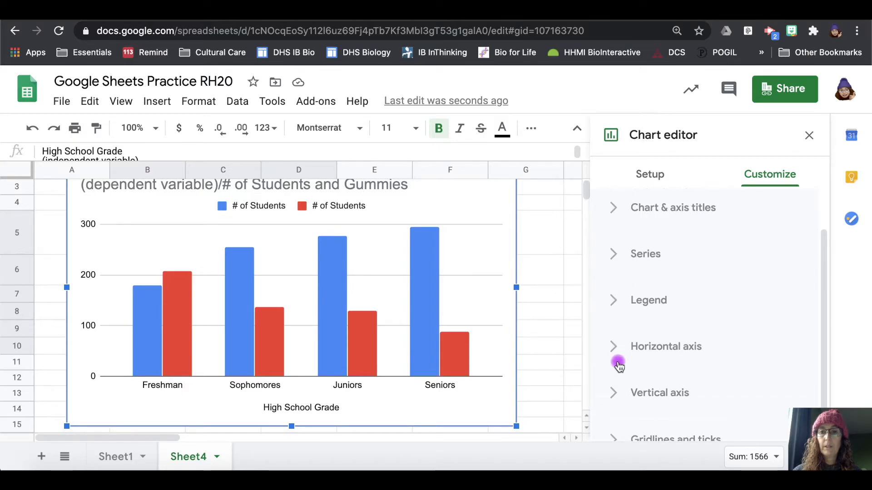
pyautogui.click(618, 218)
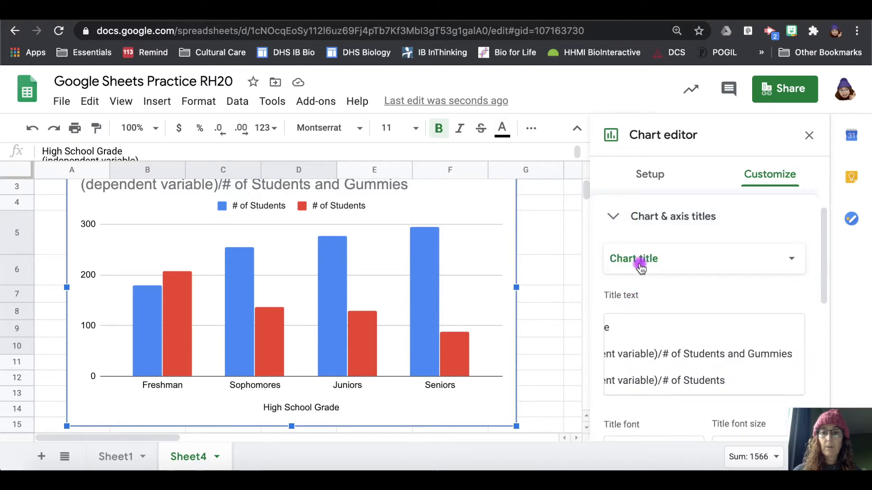
pyautogui.click(643, 260)
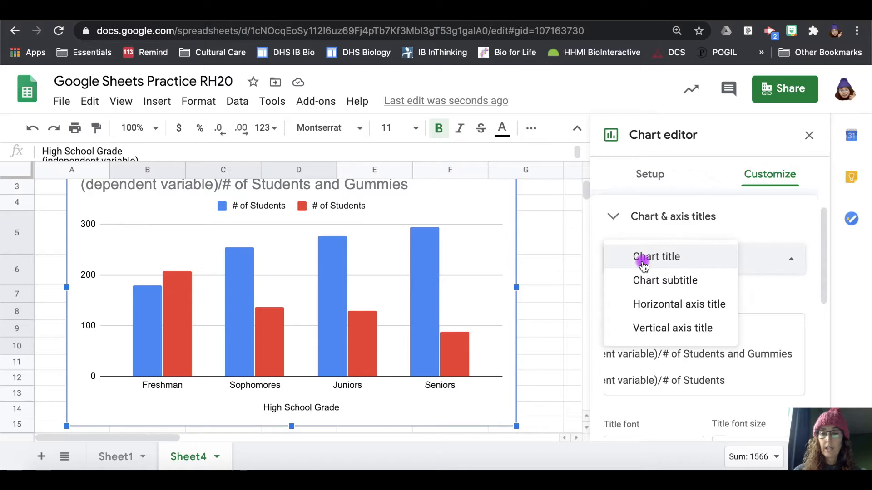
pyautogui.click(639, 328)
pyautogui.click(639, 324)
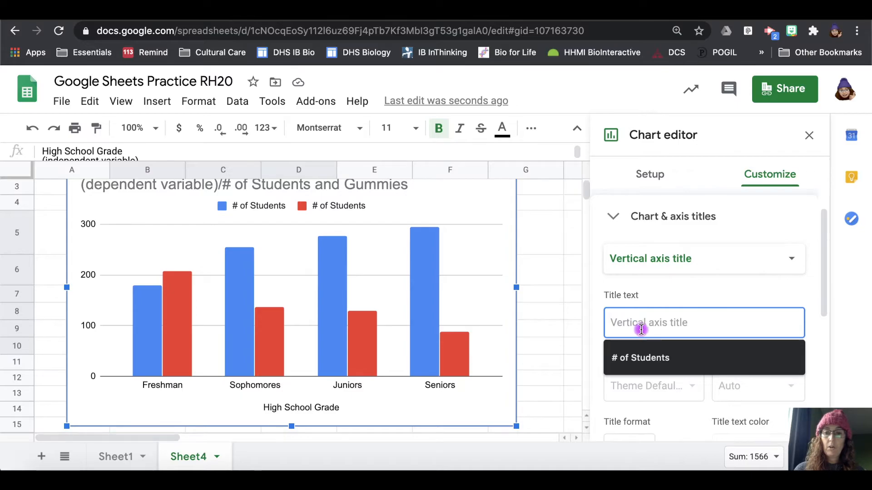
pyautogui.click(634, 357)
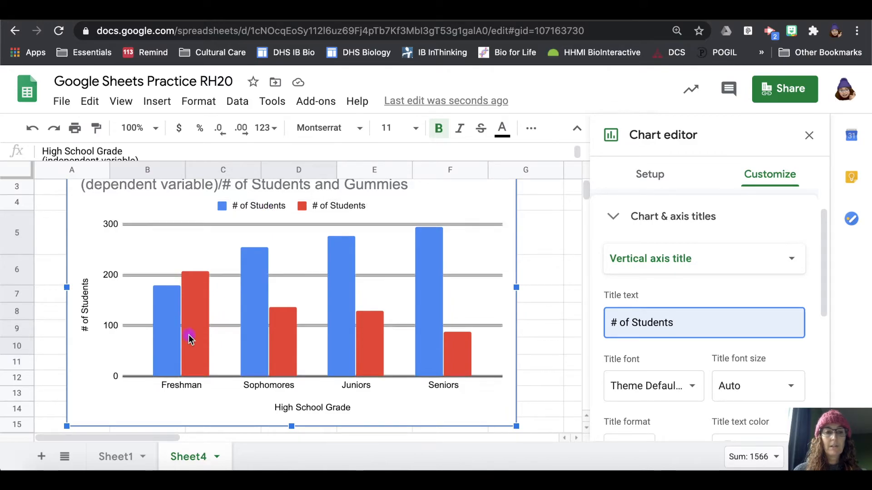
# - Rename the chart's legend entries to "Chocolate" for the blue series and "Gummies" for the red series
pyautogui.click(280, 209)
pyautogui.doubleClick(280, 208)
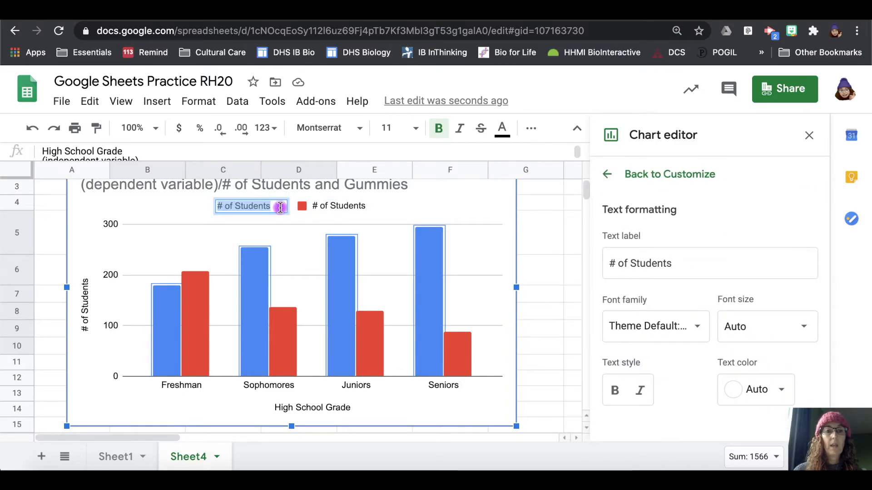
pyautogui.write('Chocolate')
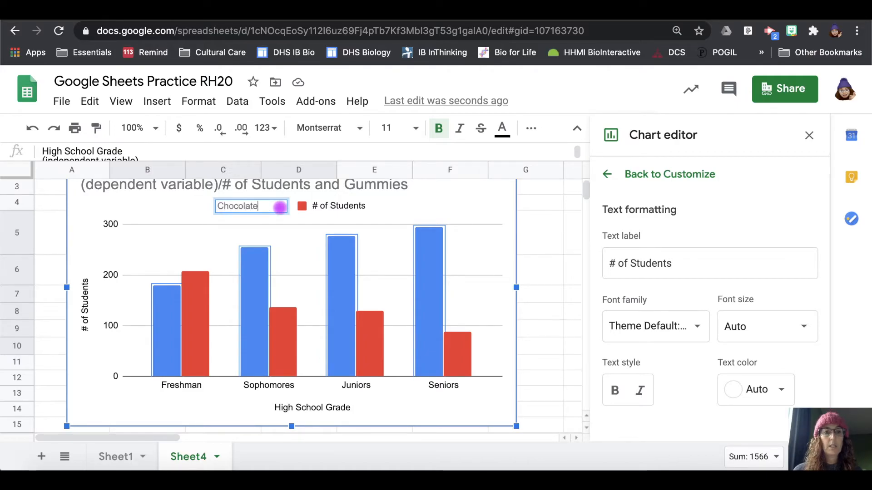
pyautogui.doubleClick(349, 205)
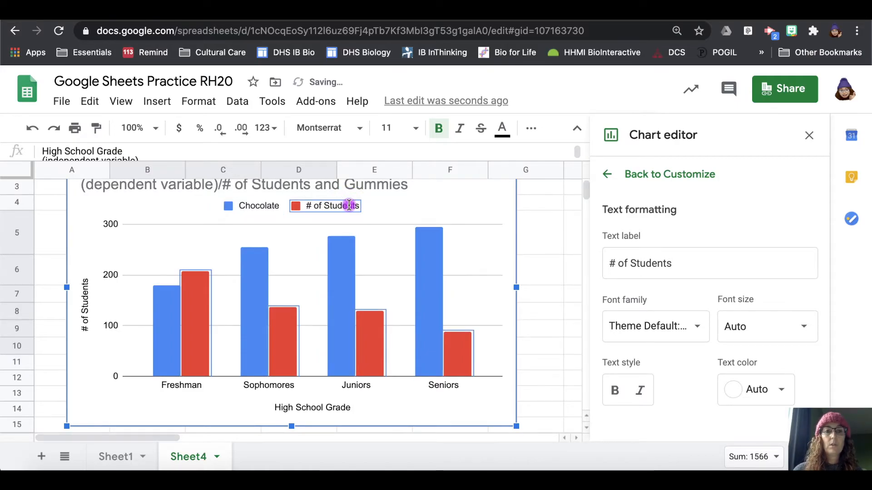
pyautogui.write('Gummies')
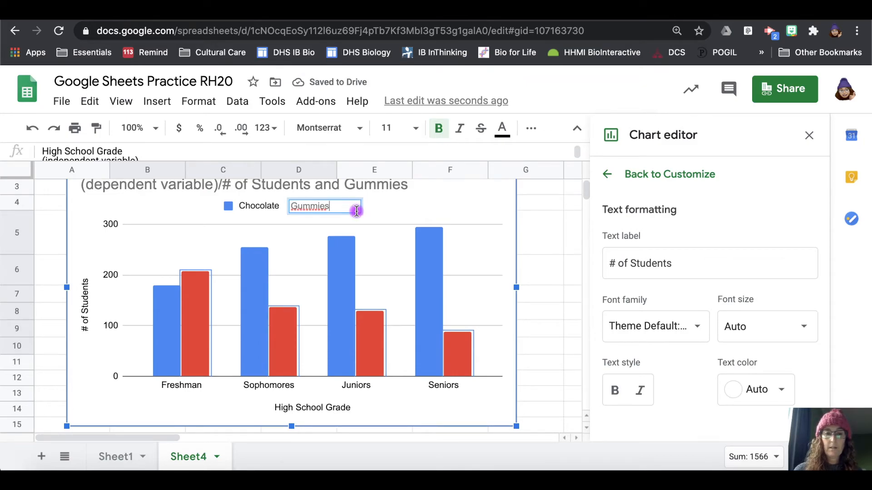
pyautogui.press('Return')
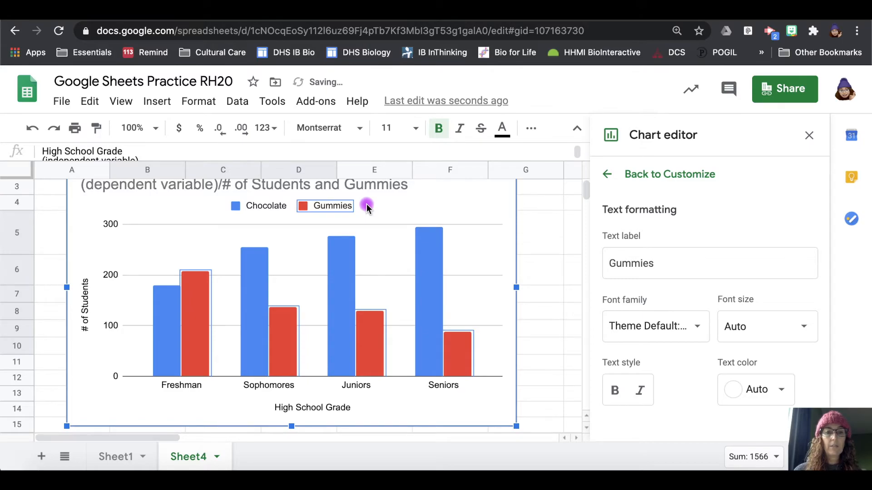
# - Replace the chart title with "The Number of High School Students by Grade That Preferred Chocolate or Gummies"
pyautogui.scroll(2, 359, 203)
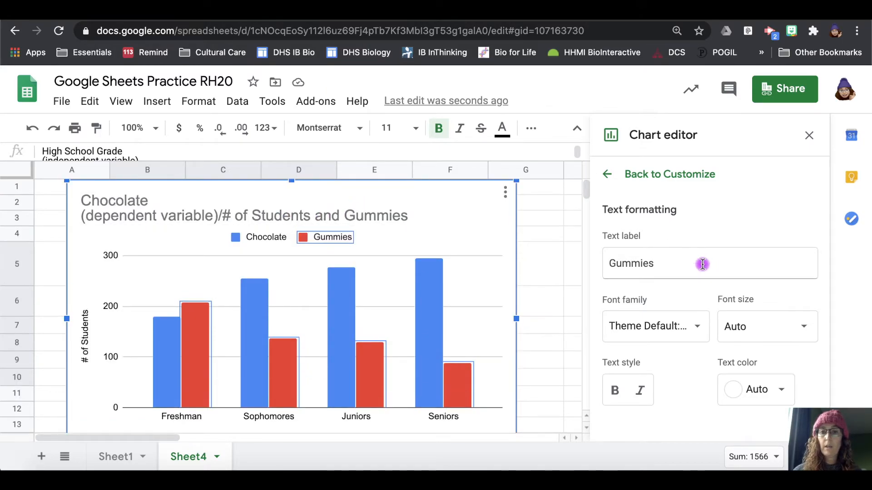
pyautogui.click(607, 174)
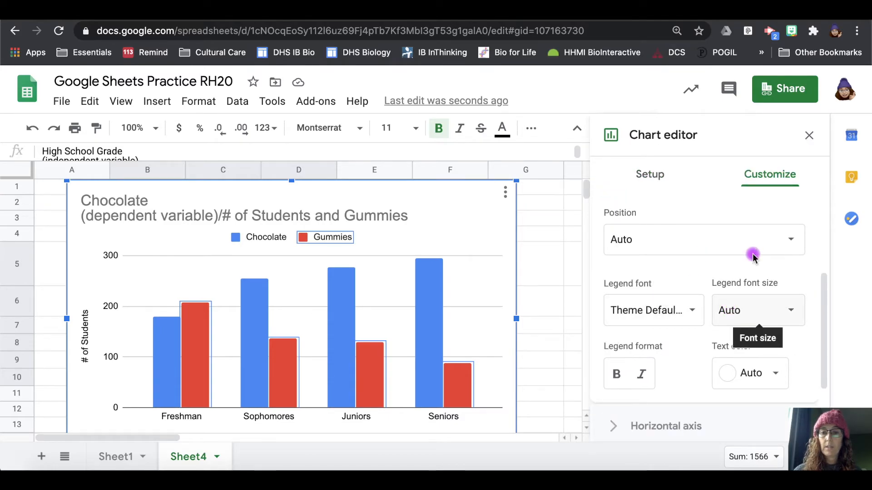
pyautogui.scroll(5, 734, 287)
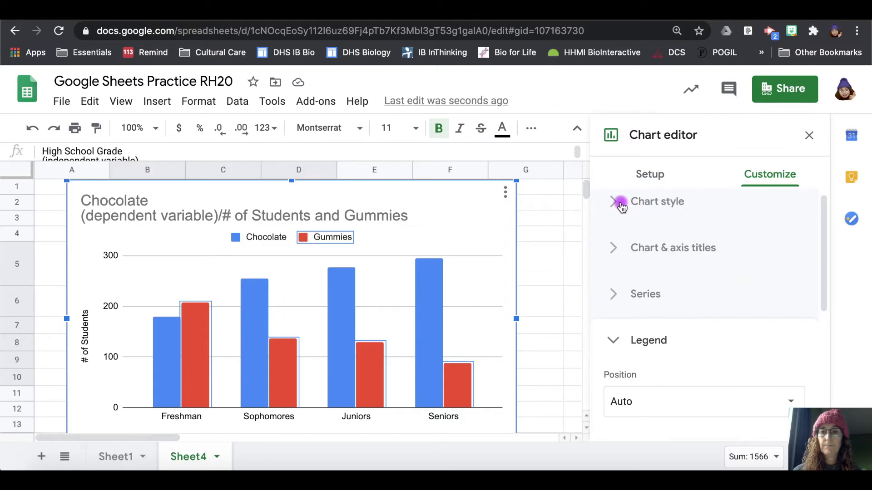
pyautogui.click(632, 266)
pyautogui.click(691, 301)
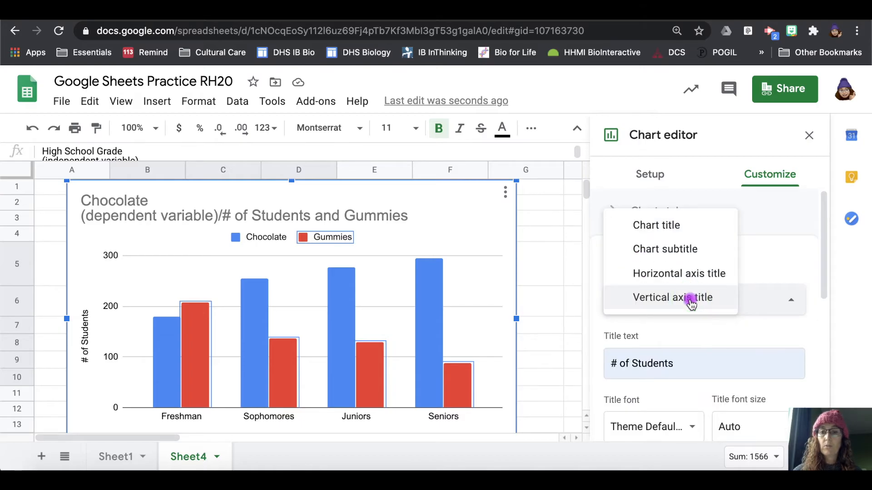
pyautogui.click(662, 225)
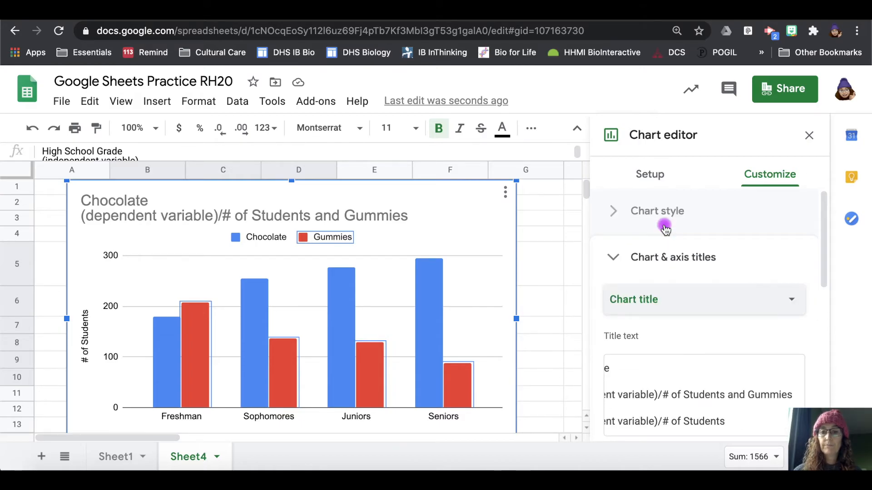
pyautogui.moveTo(725, 419); pyautogui.dragTo(595, 361)
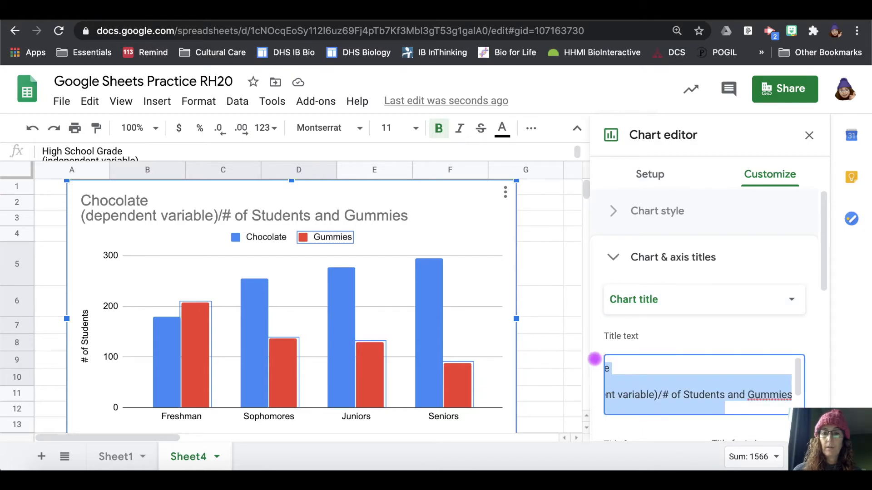
pyautogui.press('BackSpace')
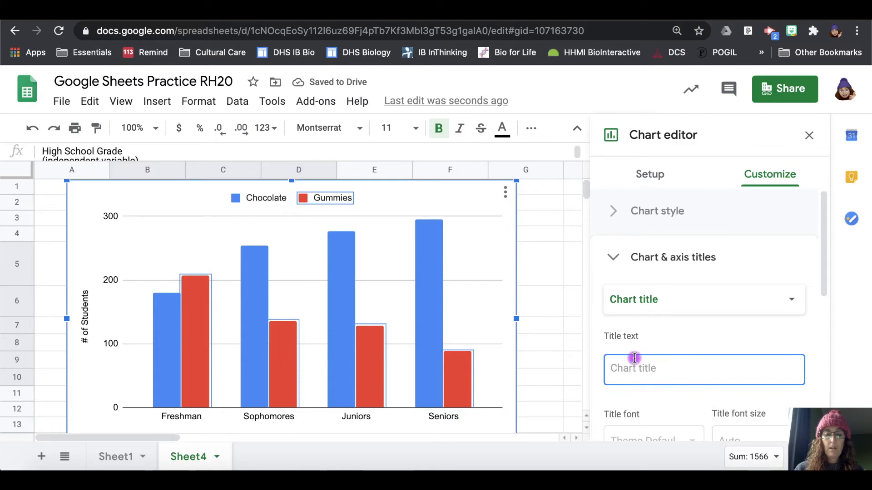
pyautogui.write('The nu')
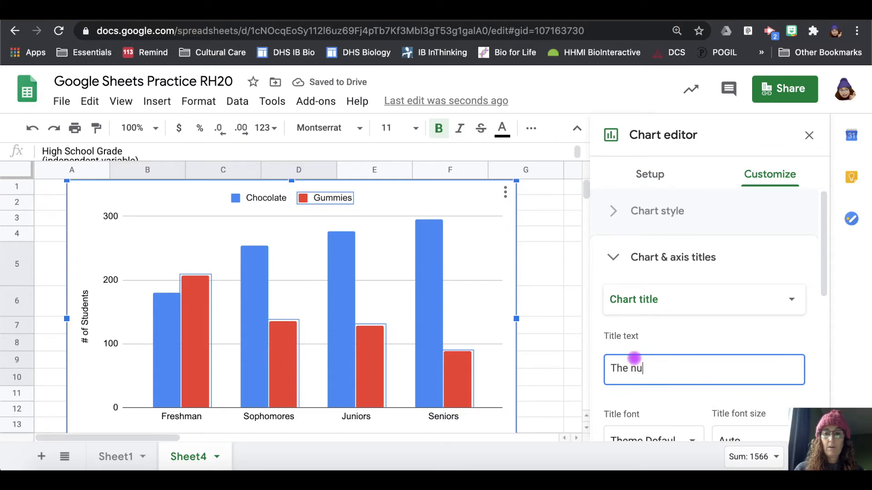
pyautogui.write('m Number o')
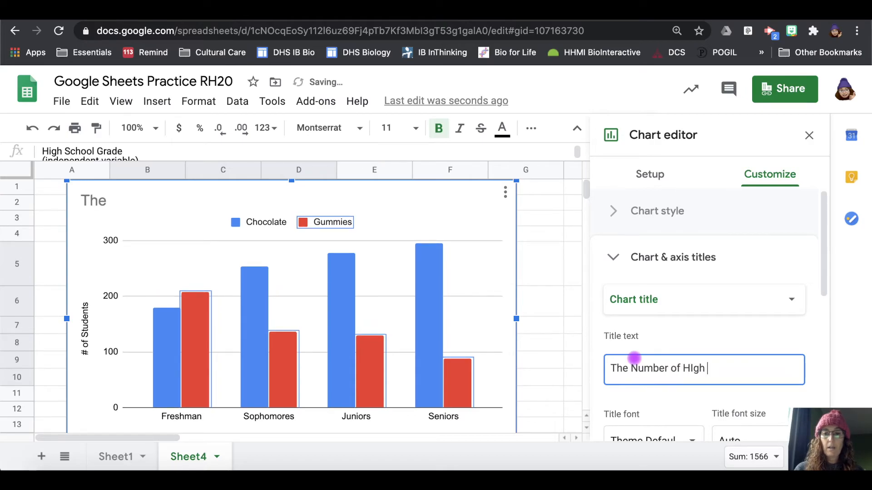
pyautogui.write('f High ')
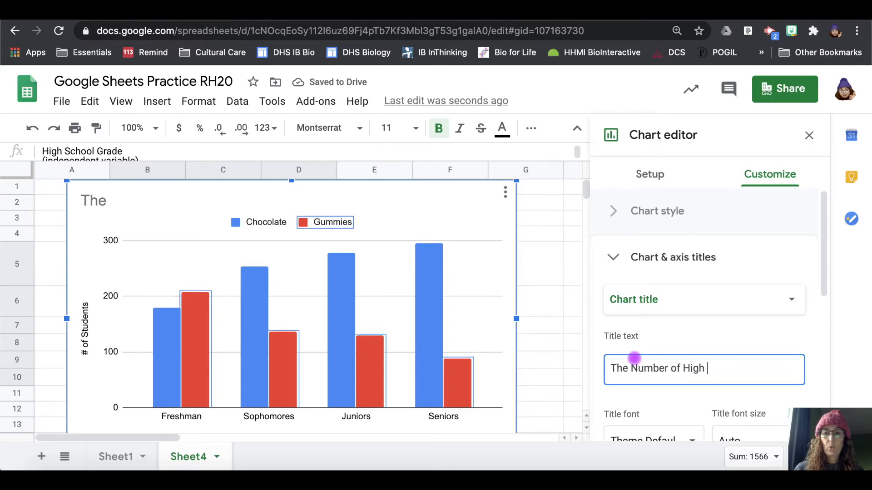
pyautogui.write('School')
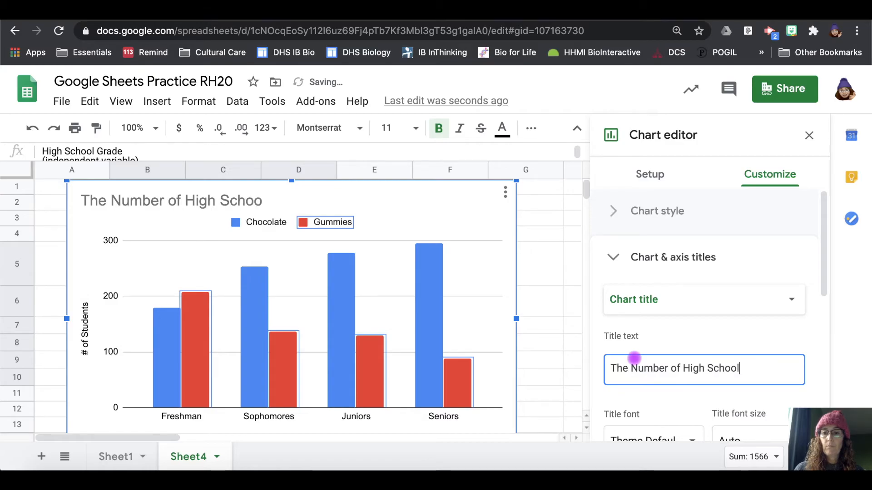
pyautogui.write(' Stude')
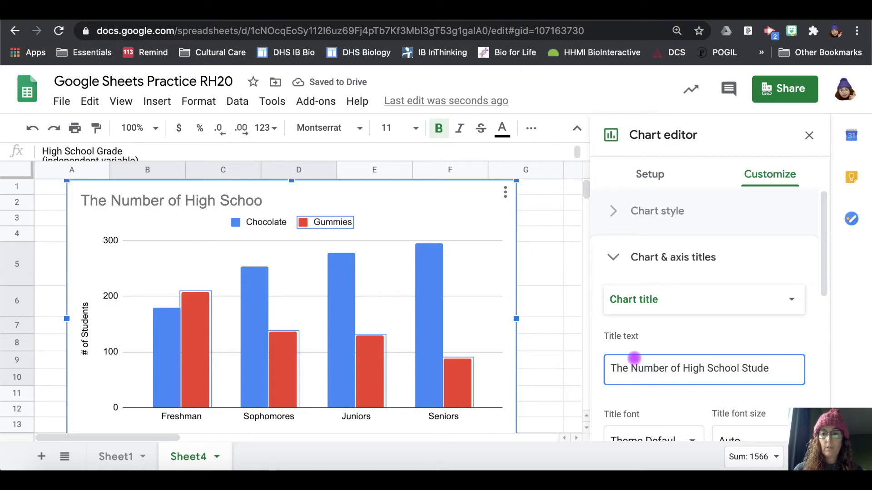
pyautogui.write('nts by Grade')
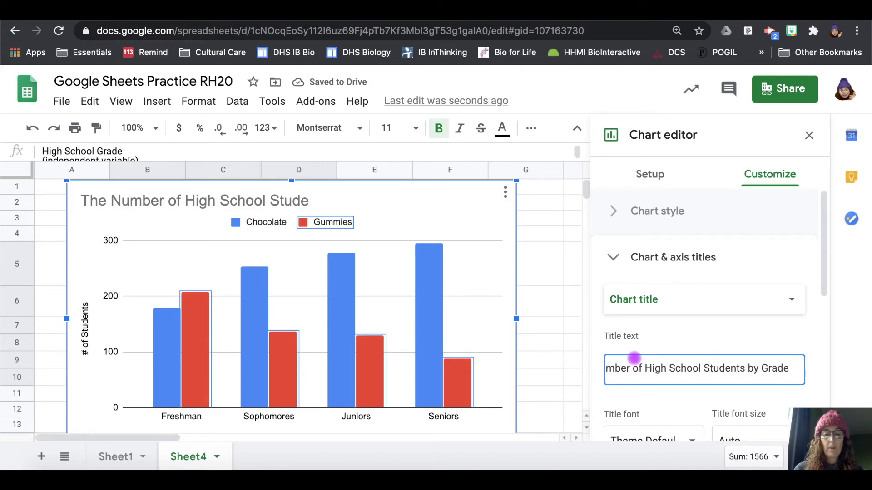
pyautogui.write(' That Prefered Cholo')
pyautogui.press('BackSpace')
pyautogui.press('BackSpace')
pyautogui.write('colgate')
pyautogui.press('BackSpace')
pyautogui.press('BackSpace')
pyautogui.press('BackSpace')
pyautogui.press('BackSpace')
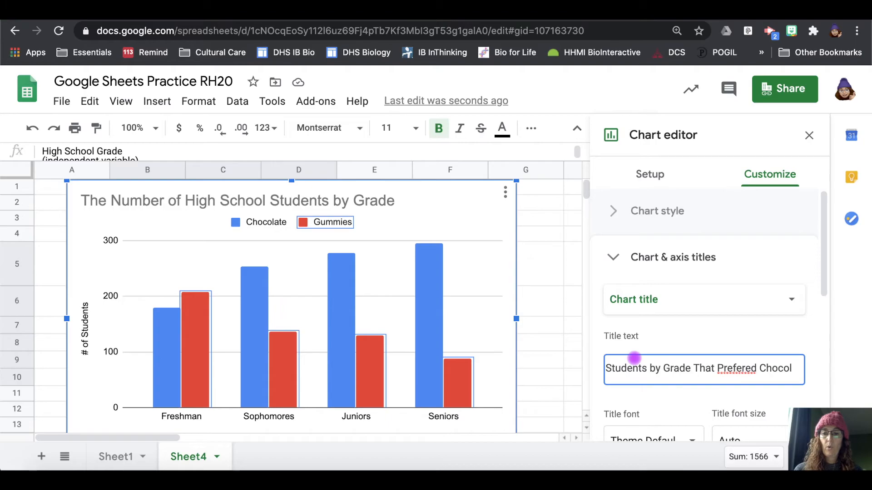
pyautogui.write('ate')
pyautogui.write('o')
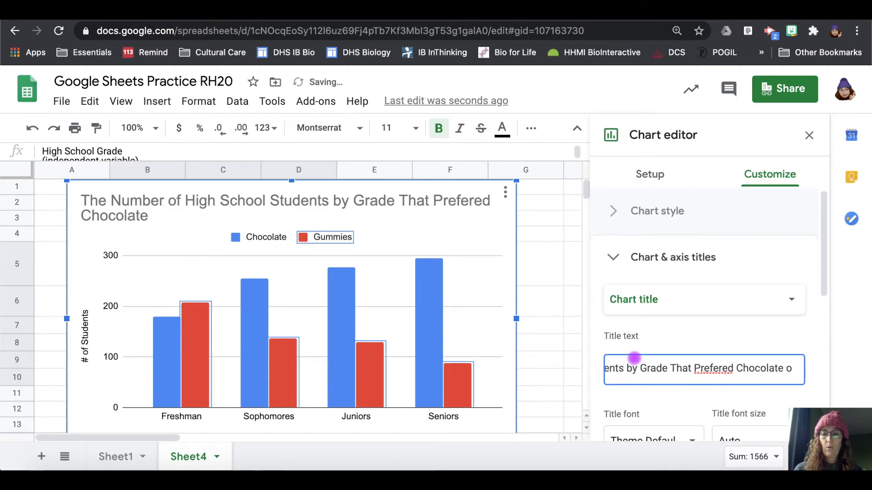
pyautogui.write('r Gummies')
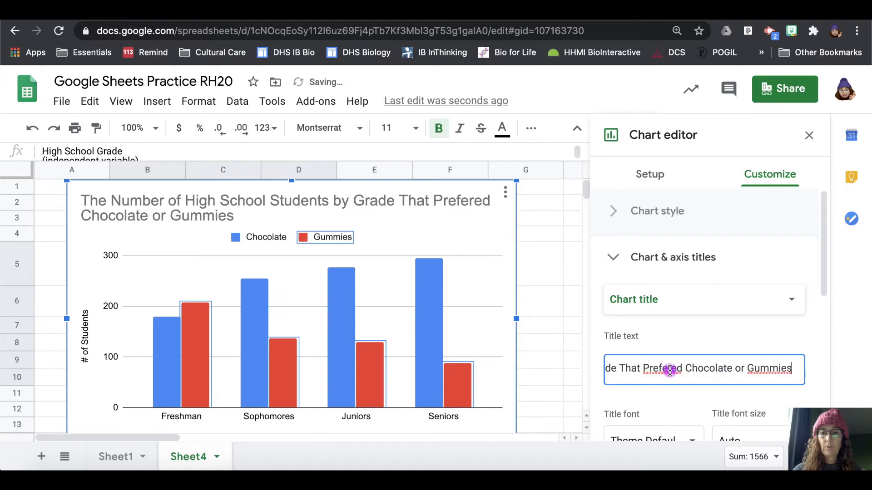
pyautogui.click(671, 371)
pyautogui.write('r')
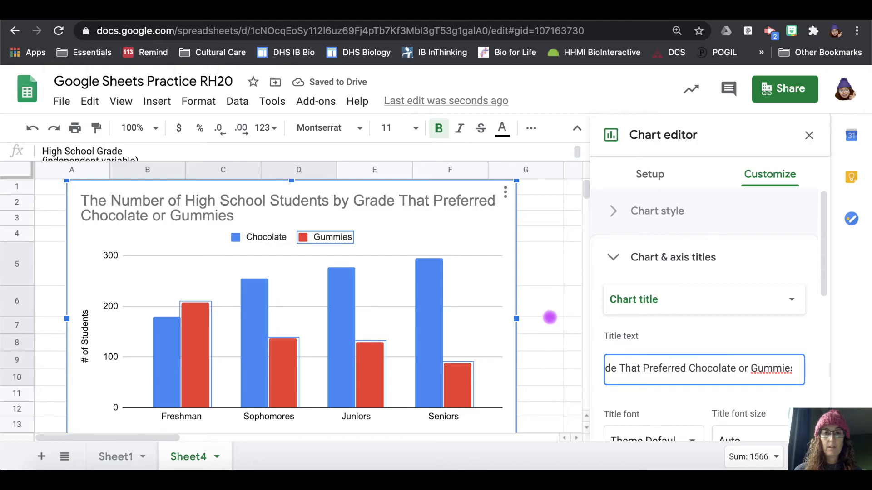
# - Examine the chart's gridlines and ticks settings for the vertical axis
pyautogui.click(489, 332)
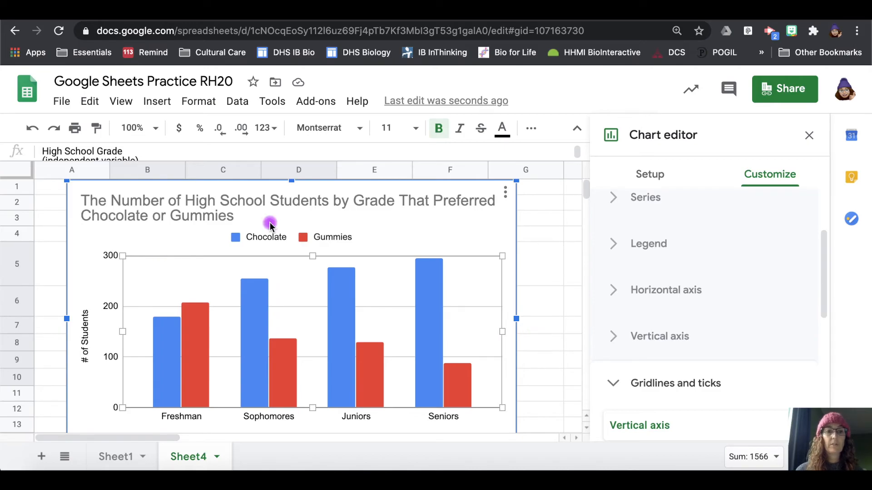
pyautogui.scroll(-1, 631, 358)
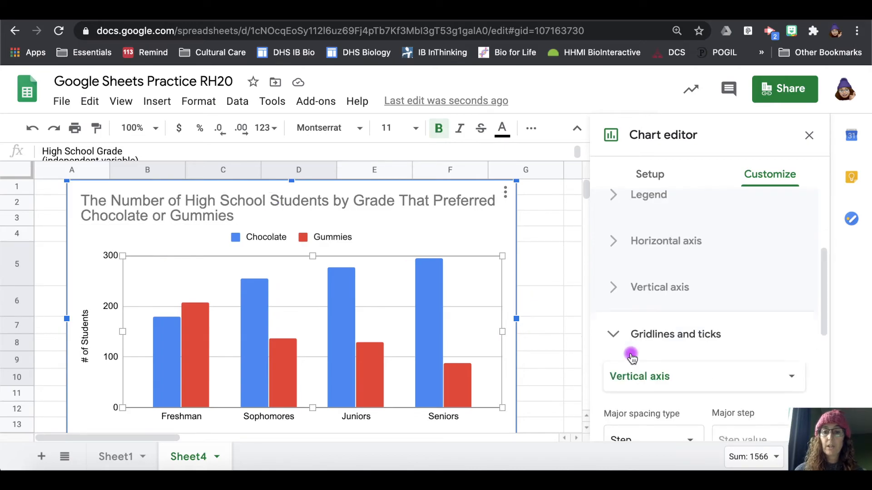
pyautogui.scroll(-3, 632, 358)
pyautogui.scroll(10, 631, 359)
pyautogui.scroll(-1, 632, 359)
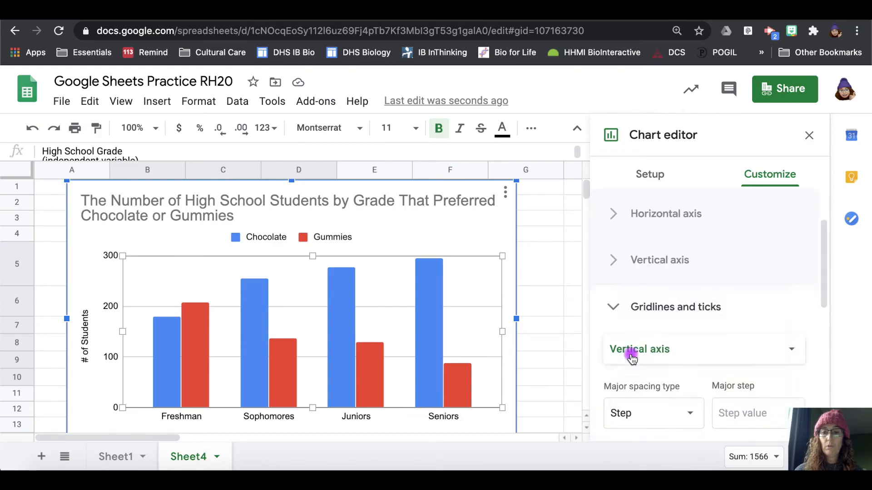
pyautogui.scroll(-8, 631, 359)
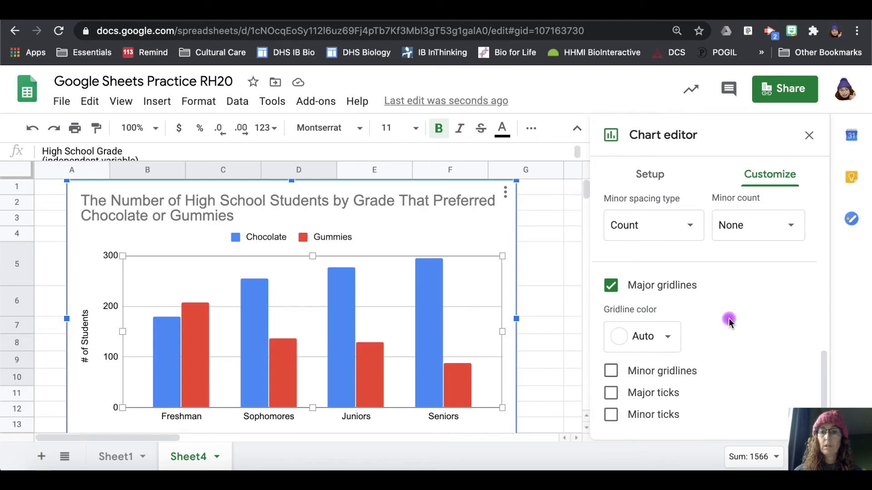
pyautogui.scroll(5, 728, 318)
pyautogui.scroll(-1, 729, 322)
pyautogui.scroll(3, 730, 322)
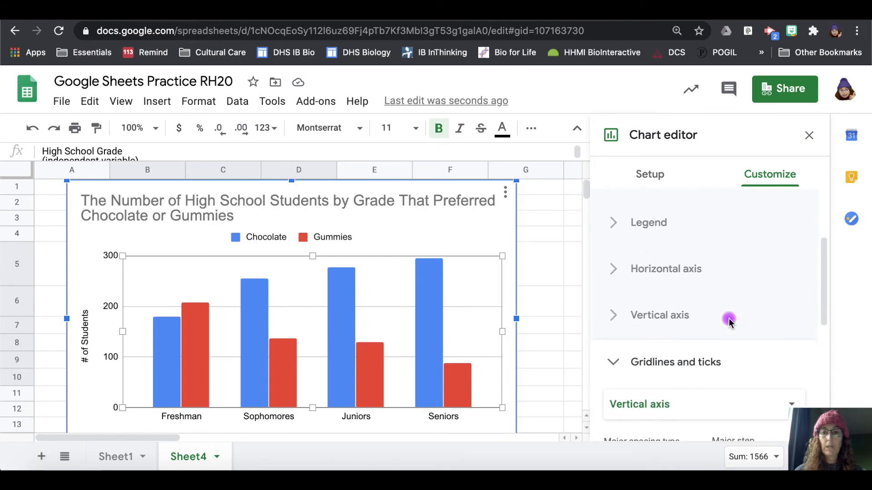
# - Format the chart title as bold, centered and purple, and leave chart editing
pyautogui.click(618, 263)
pyautogui.scroll(-3, 644, 354)
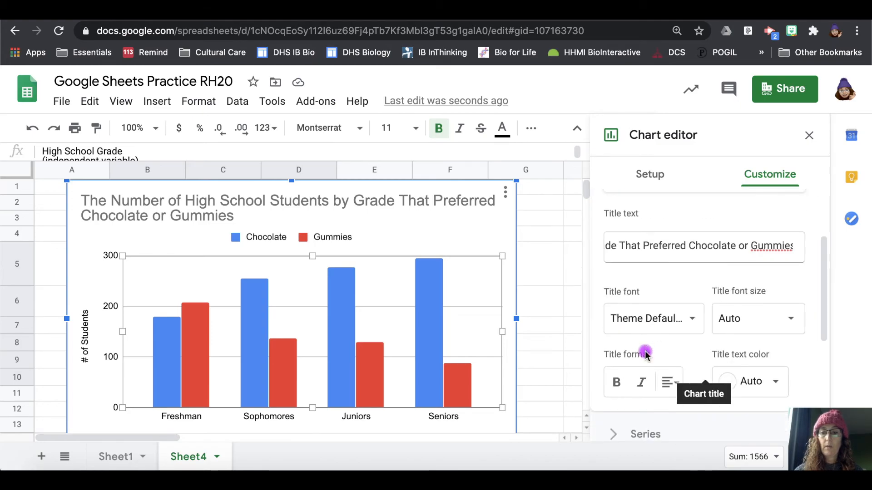
pyautogui.scroll(-1, 645, 354)
pyautogui.click(616, 370)
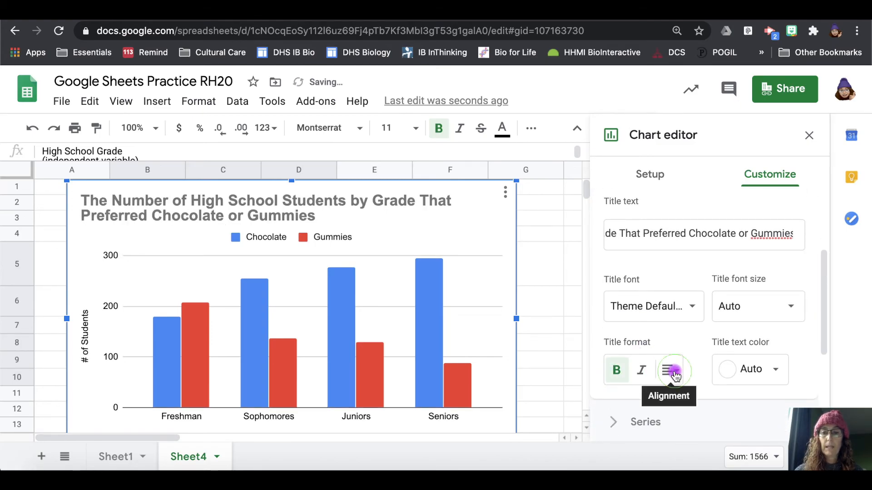
pyautogui.click(673, 372)
pyautogui.click(689, 400)
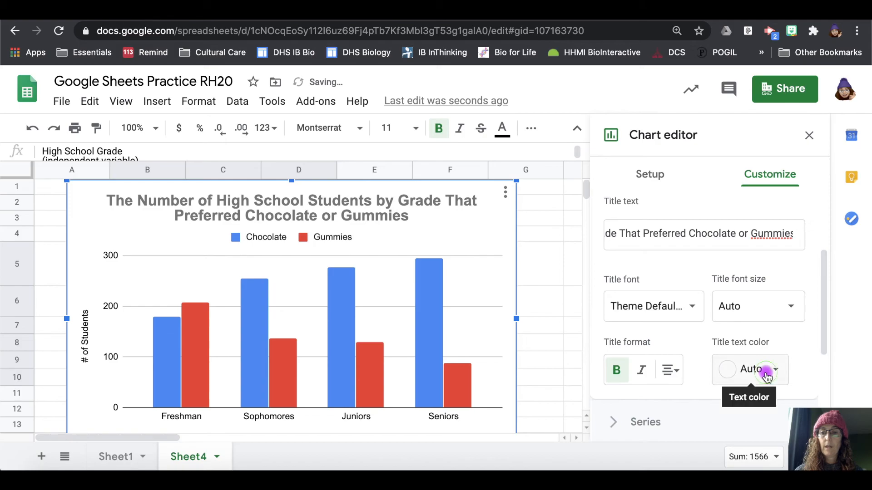
pyautogui.click(767, 377)
pyautogui.click(755, 157)
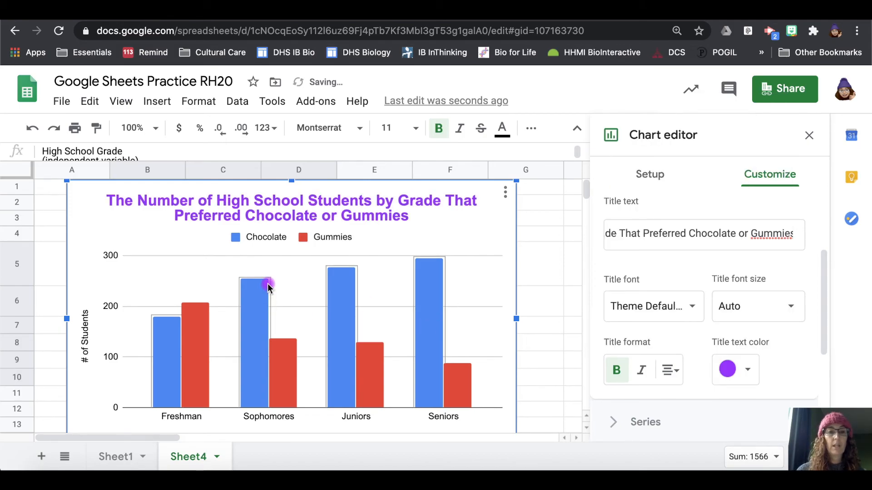
pyautogui.click(529, 317)
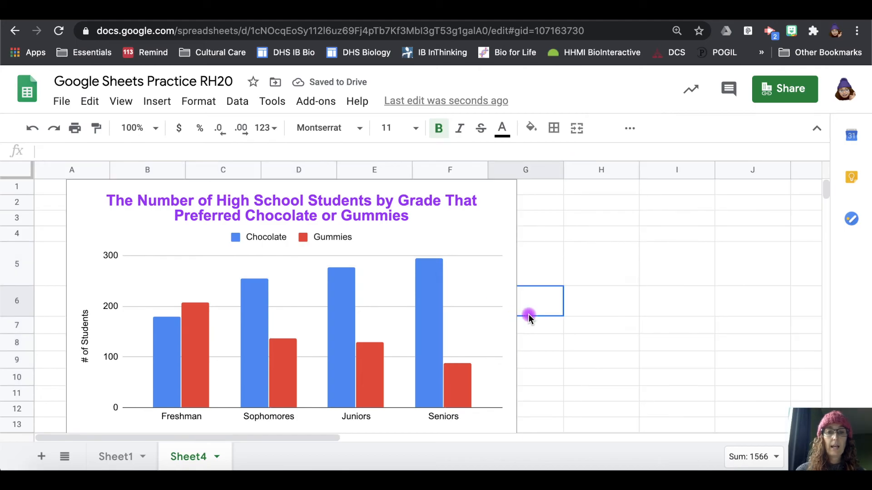
# - Copy the finished candy preference chart and switch to the Google Docs document "Creating Bar Charts in Google Sheets"
pyautogui.click(89, 100)
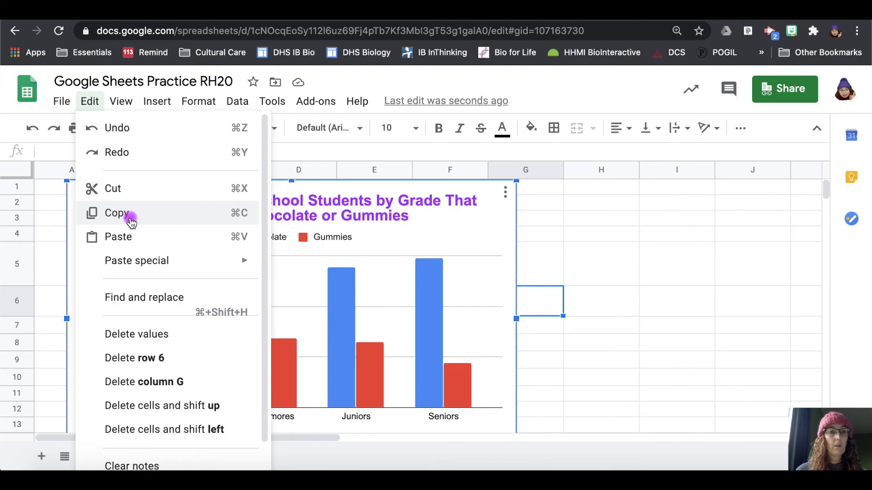
pyautogui.click(131, 222)
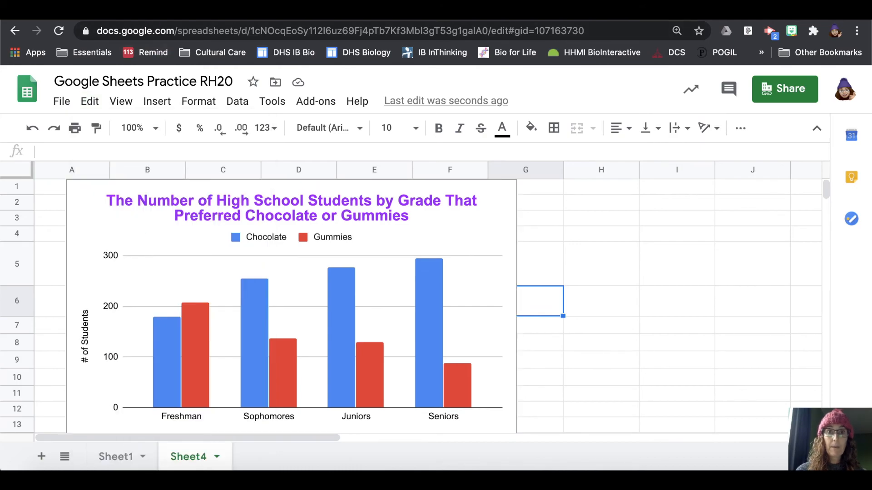
pyautogui.click(142, 18)
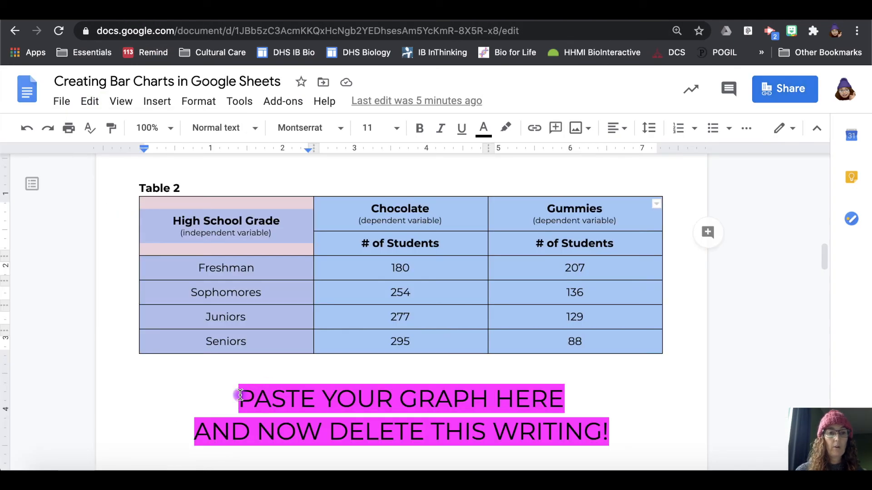
# - Delete the highlighted placeholder text below Table 2 and set the highlight color on the emptied line to None
pyautogui.moveTo(237, 393); pyautogui.dragTo(633, 433)
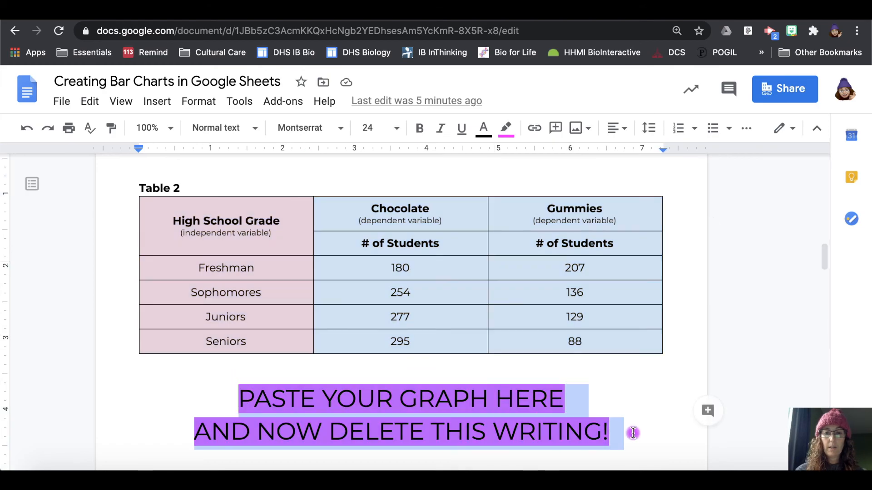
pyautogui.press('BackSpace')
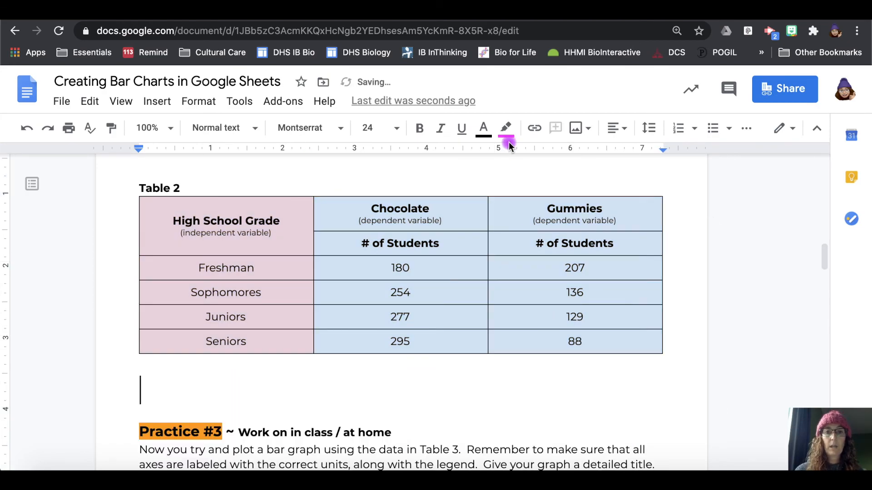
pyautogui.click(507, 132)
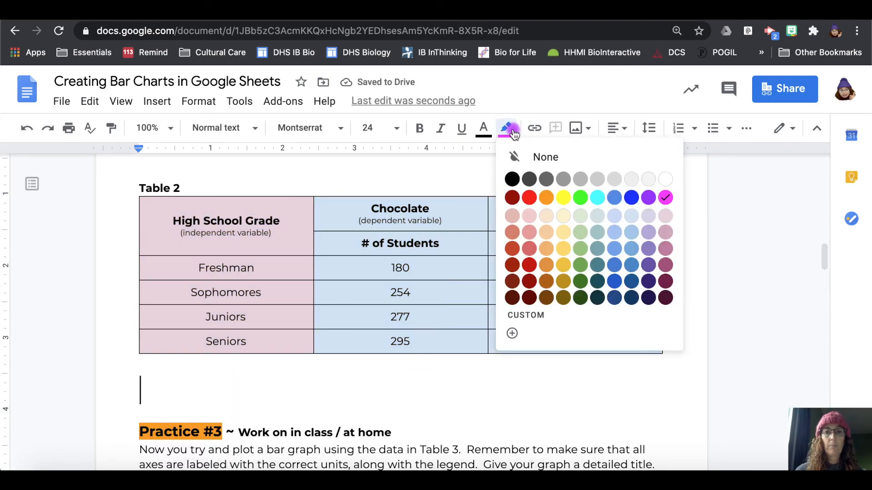
pyautogui.click(531, 158)
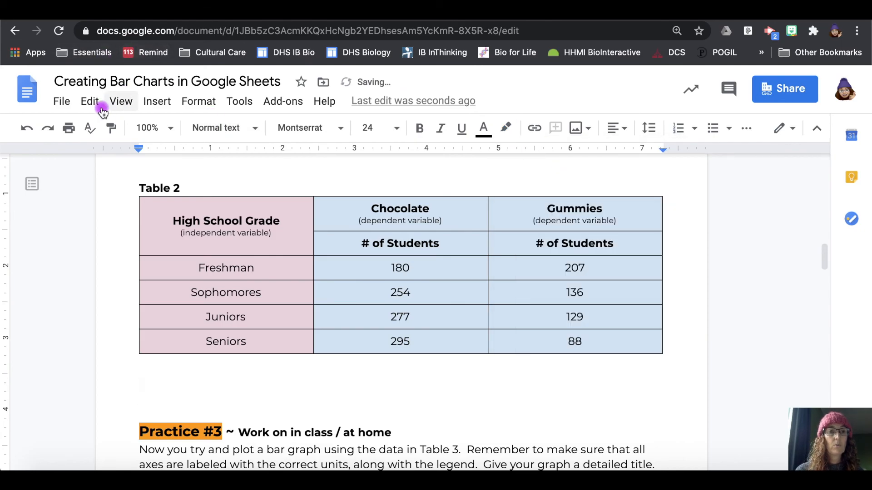
# - Paste the copied candy preference chart below Table 2 as an unlinked chart
pyautogui.click(93, 102)
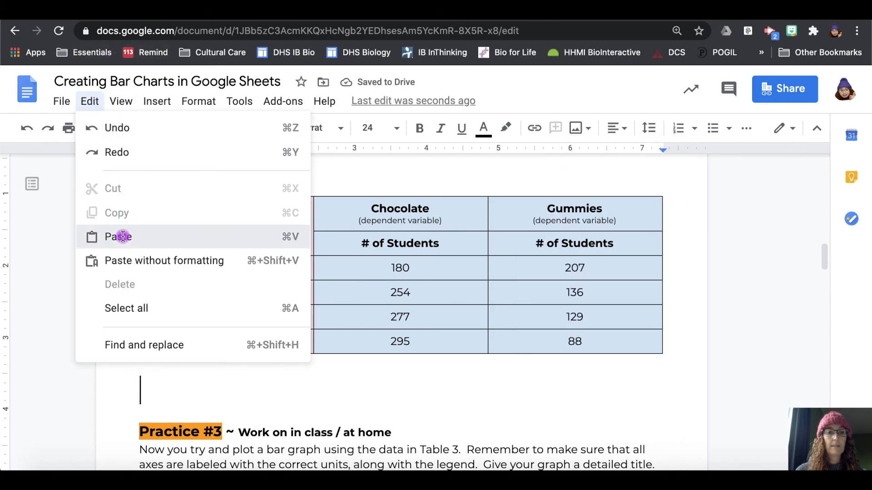
pyautogui.click(121, 235)
pyautogui.click(303, 293)
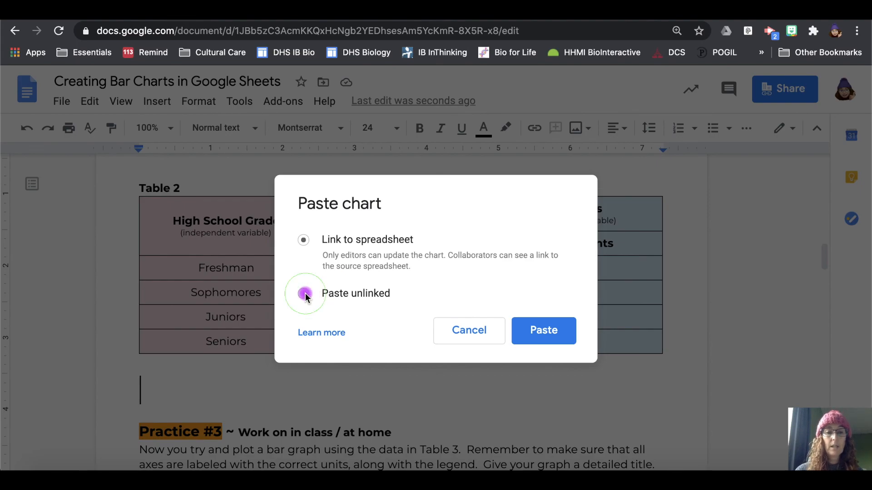
pyautogui.click(542, 331)
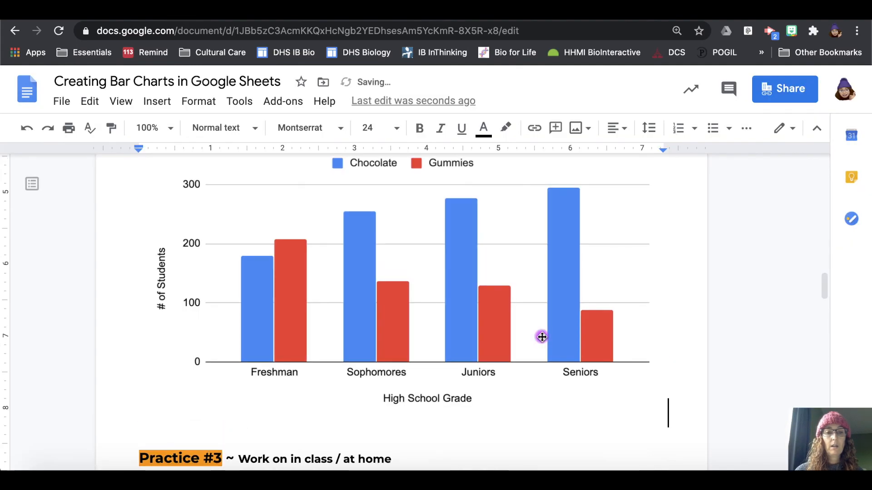